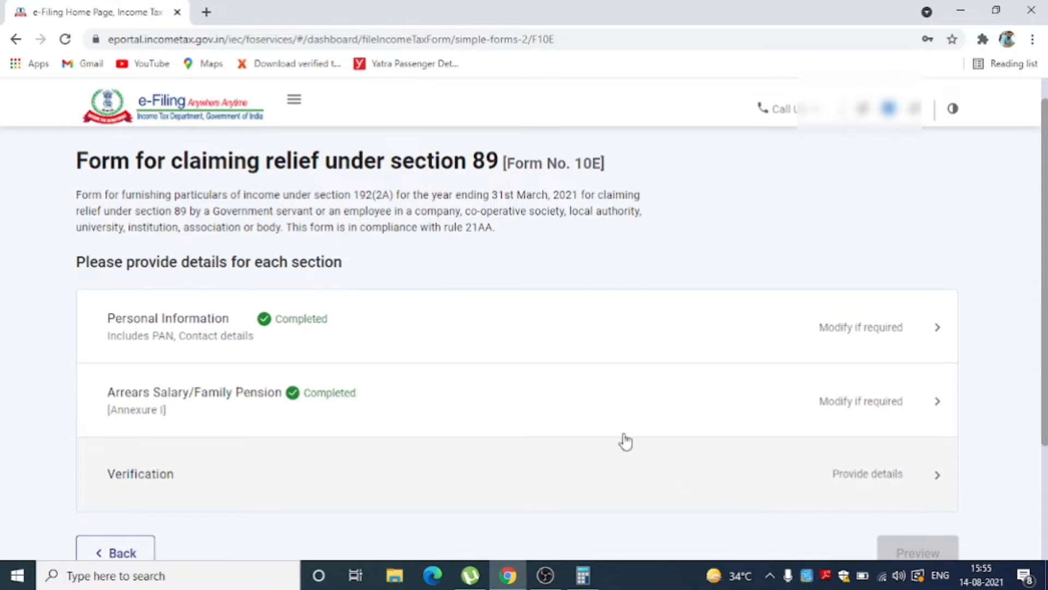
Open the Personal Information section of Form 10E and save it with Resident as the residential status.
{"action": "left_click_drag", "start_coordinate": [288, 337], "coordinate": [280, 318]}
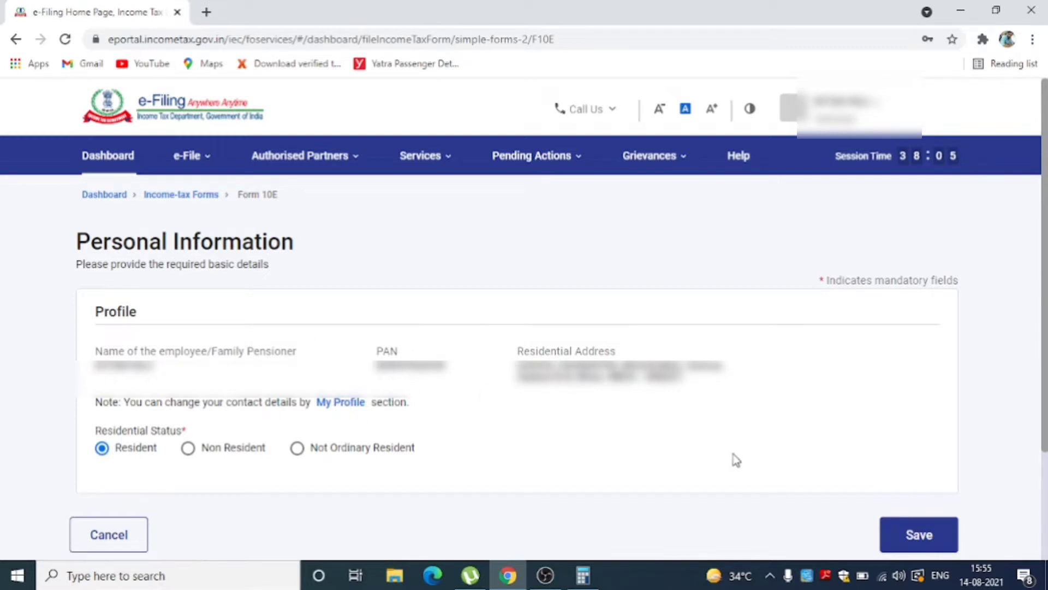
{"action": "left_click", "coordinate": [922, 535]}
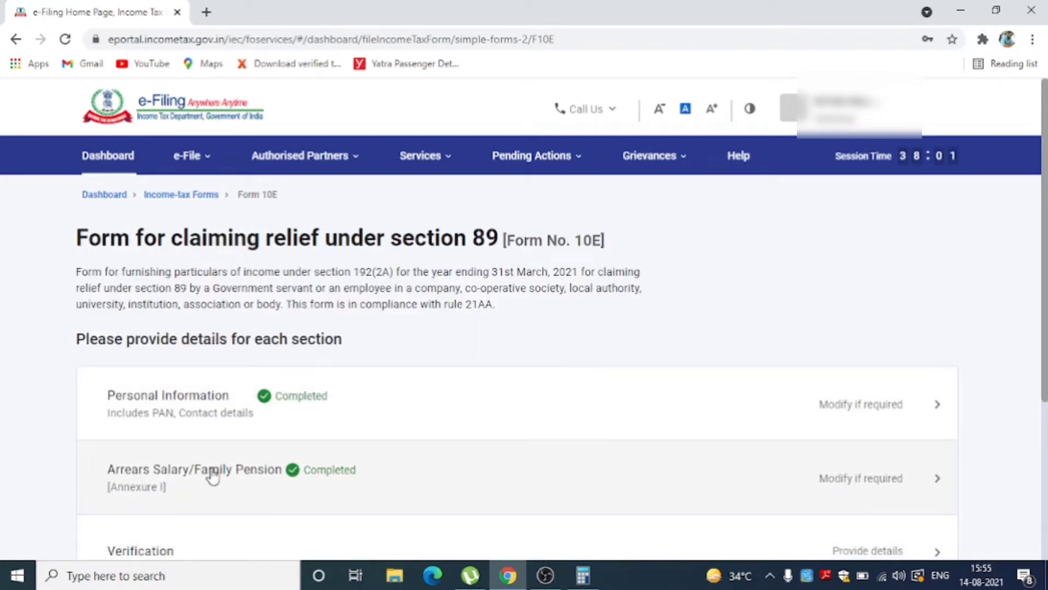
Open the Arrears Salary section [Annexure I] and review its income and tax items 1 to 6.
{"action": "left_click", "coordinate": [286, 470]}
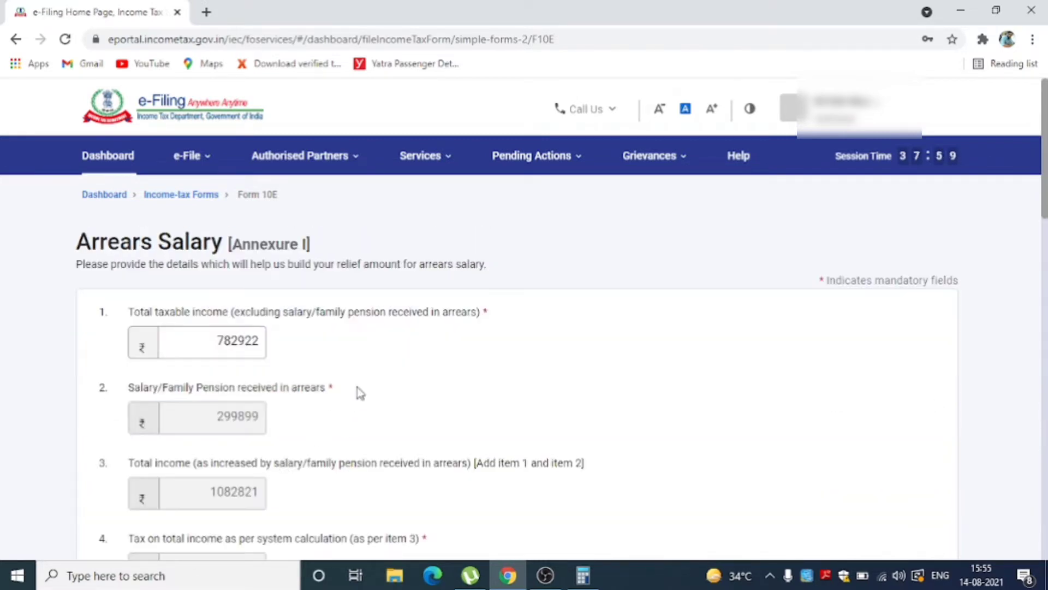
{"action": "scroll", "coordinate": [358, 393], "scroll_direction": "down", "scroll_amount": 5}
{"action": "scroll", "coordinate": [360, 382], "scroll_direction": "down", "scroll_amount": 7}
{"action": "scroll", "coordinate": [362, 378], "scroll_direction": "up", "scroll_amount": 4}
{"action": "scroll", "coordinate": [367, 380], "scroll_direction": "up", "scroll_amount": 10}
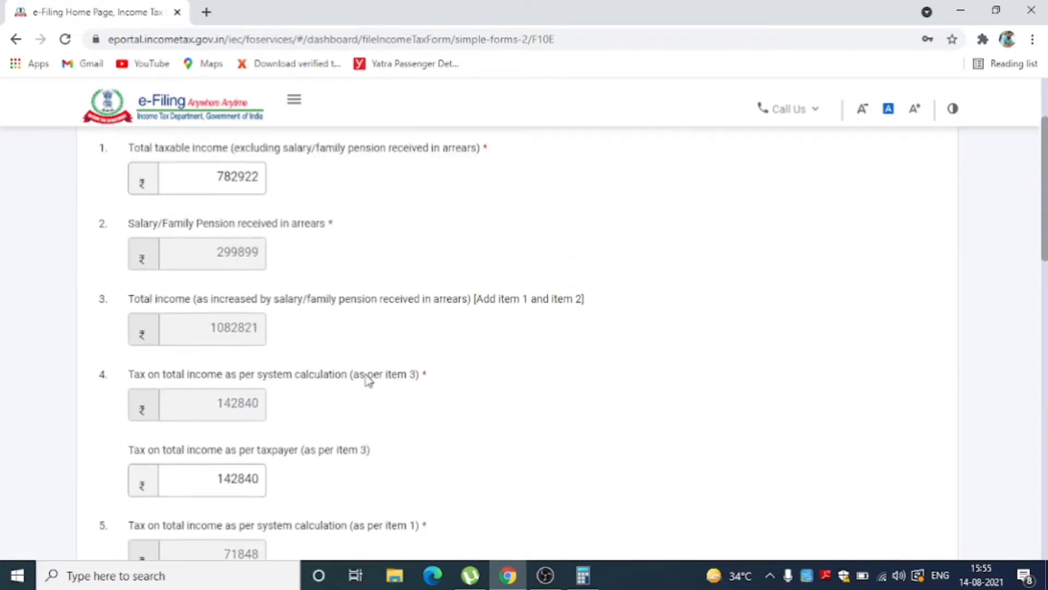
{"action": "scroll", "coordinate": [369, 381], "scroll_direction": "down", "scroll_amount": 10}
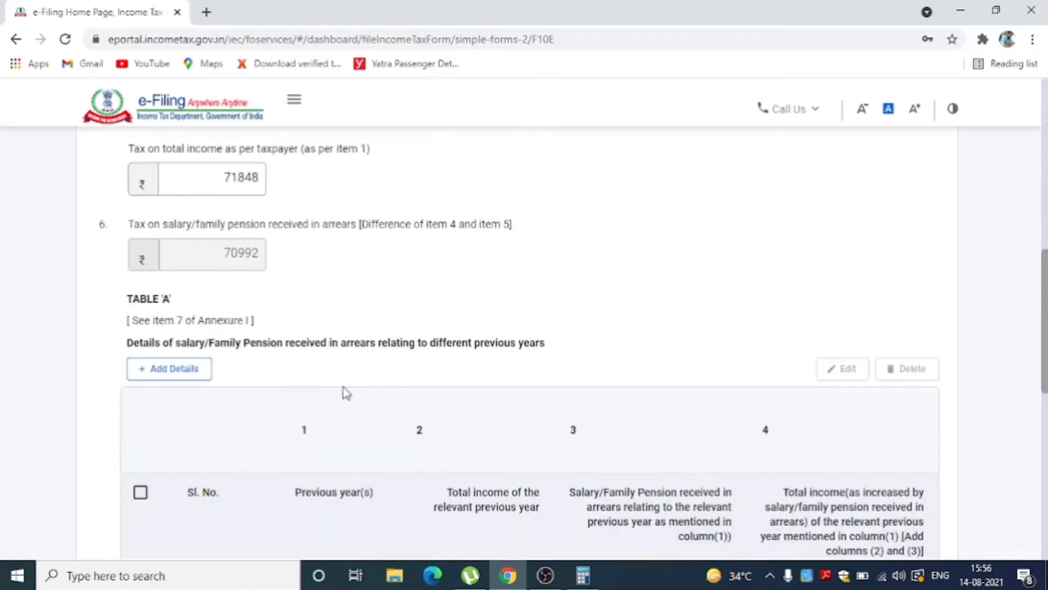
Start a new Table A entry for previous year 2016-17 with a total income of 5,00,000.
{"action": "left_click", "coordinate": [187, 374]}
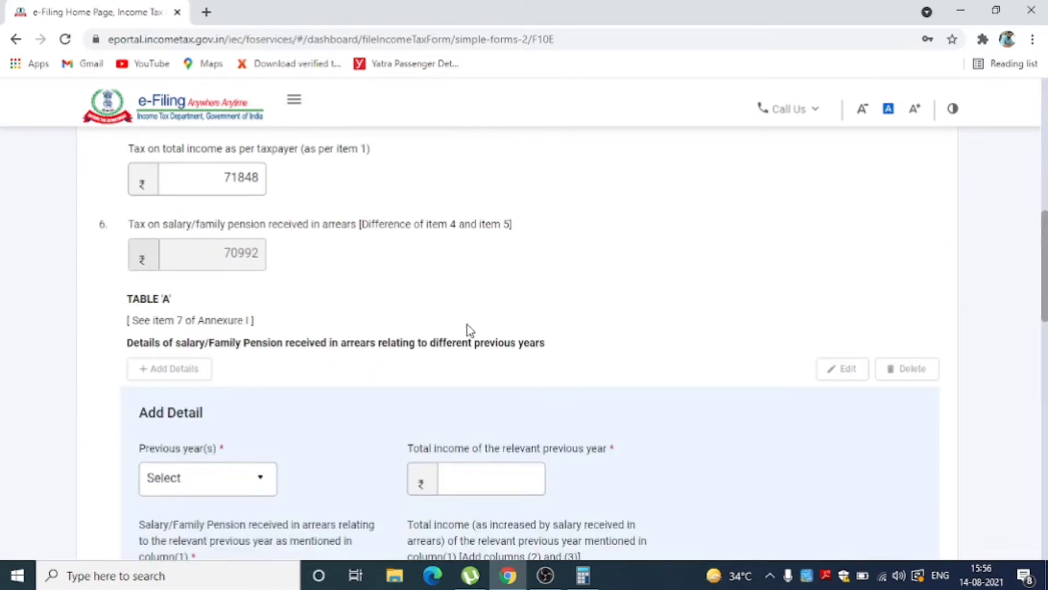
{"action": "scroll", "coordinate": [478, 320], "scroll_direction": "down", "scroll_amount": 4}
{"action": "scroll", "coordinate": [477, 315], "scroll_direction": "down", "scroll_amount": 1}
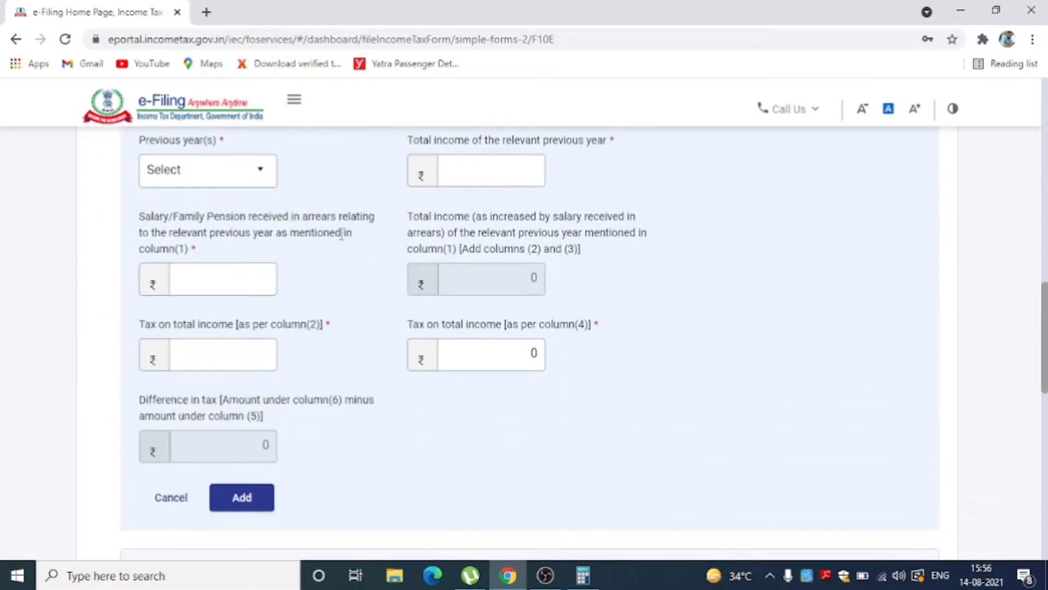
{"action": "left_click", "coordinate": [232, 178]}
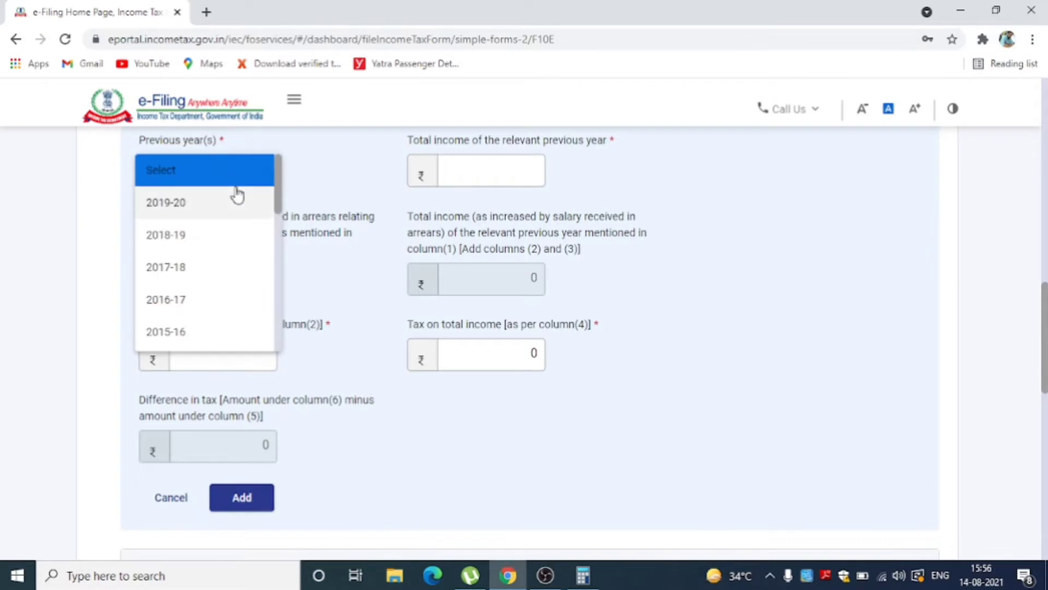
{"action": "scroll", "coordinate": [232, 183], "scroll_direction": "up", "scroll_amount": 1}
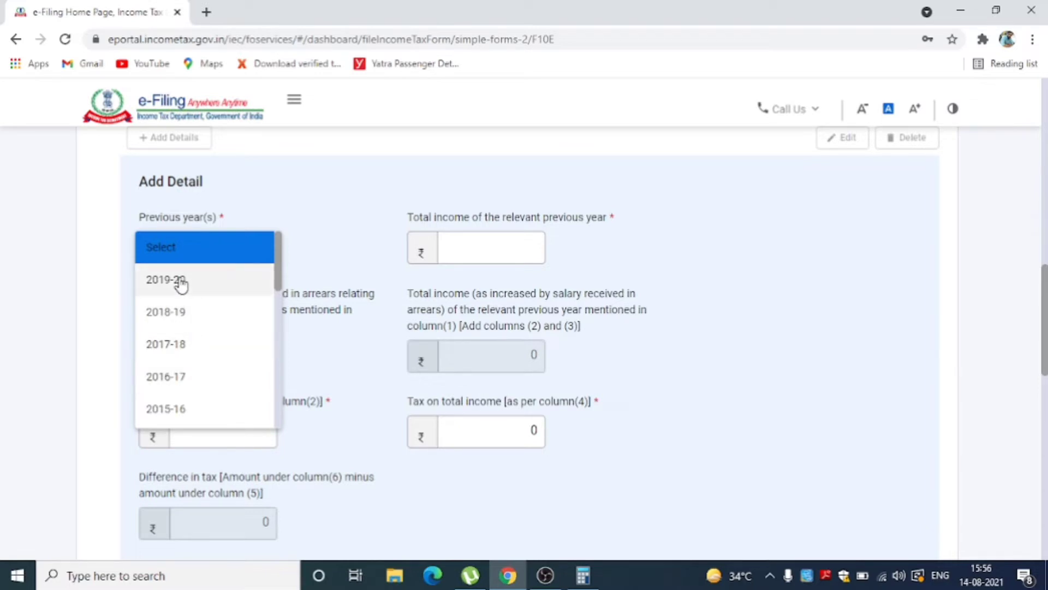
{"action": "left_click", "coordinate": [181, 380]}
{"action": "left_click", "coordinate": [480, 247]}
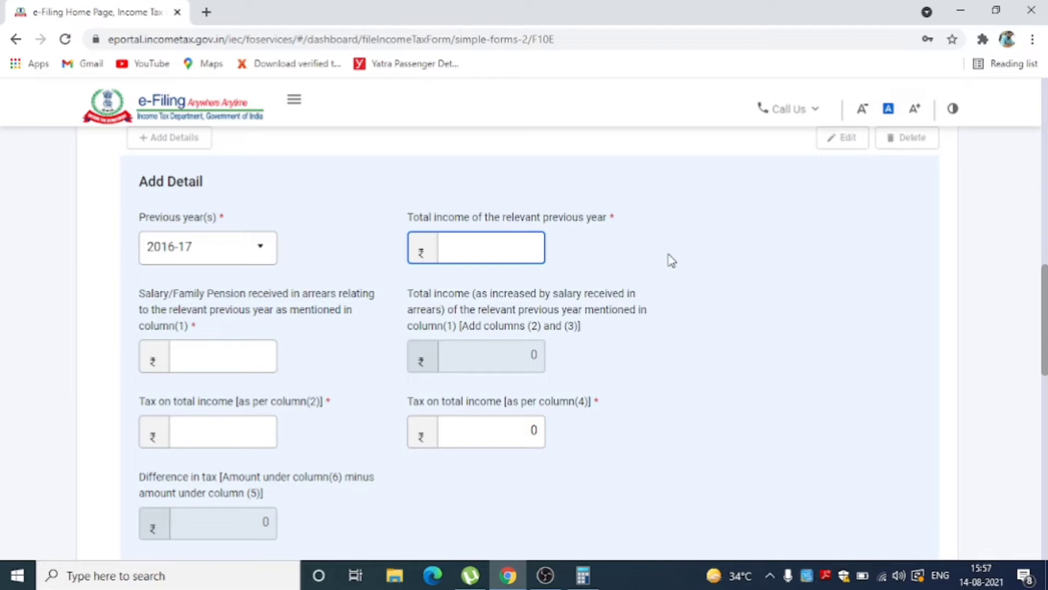
{"action": "type", "text": "5,00,00"}
{"action": "type", "text": "00000"}
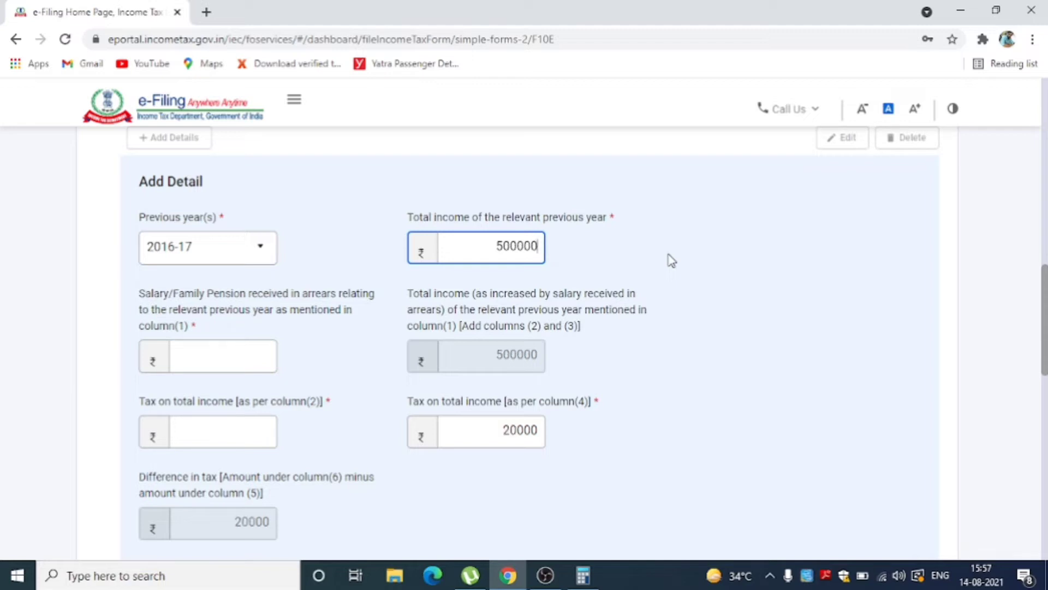
{"action": "left_click", "coordinate": [746, 261]}
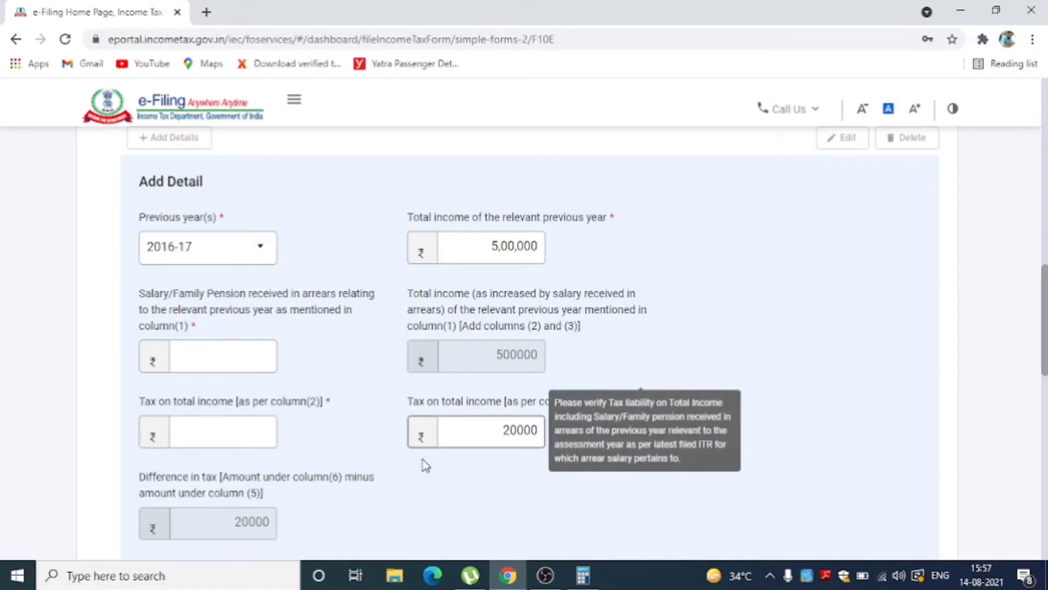
Set the entry's column (2) tax to 20,000 and its arrears received to 50,000, and add it to Table A.
{"action": "left_click", "coordinate": [237, 429]}
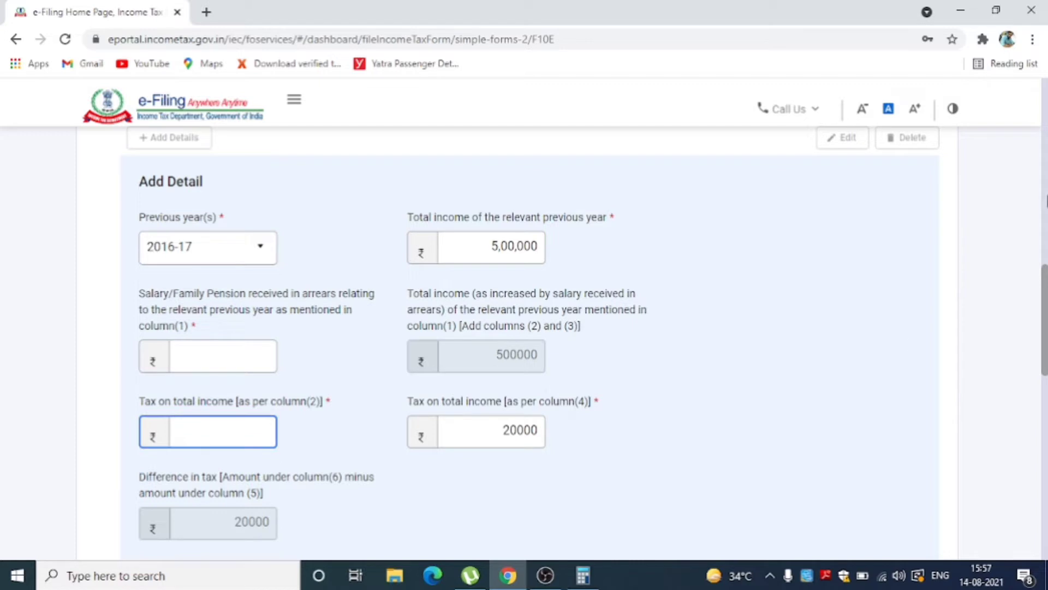
{"action": "type", "text": "20000"}
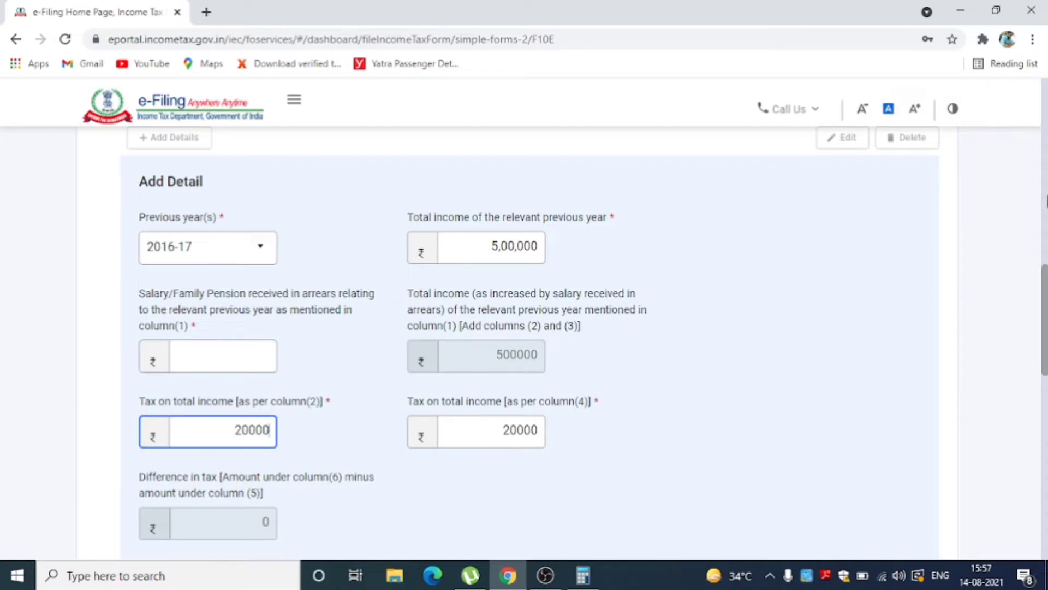
{"action": "left_click", "coordinate": [246, 356]}
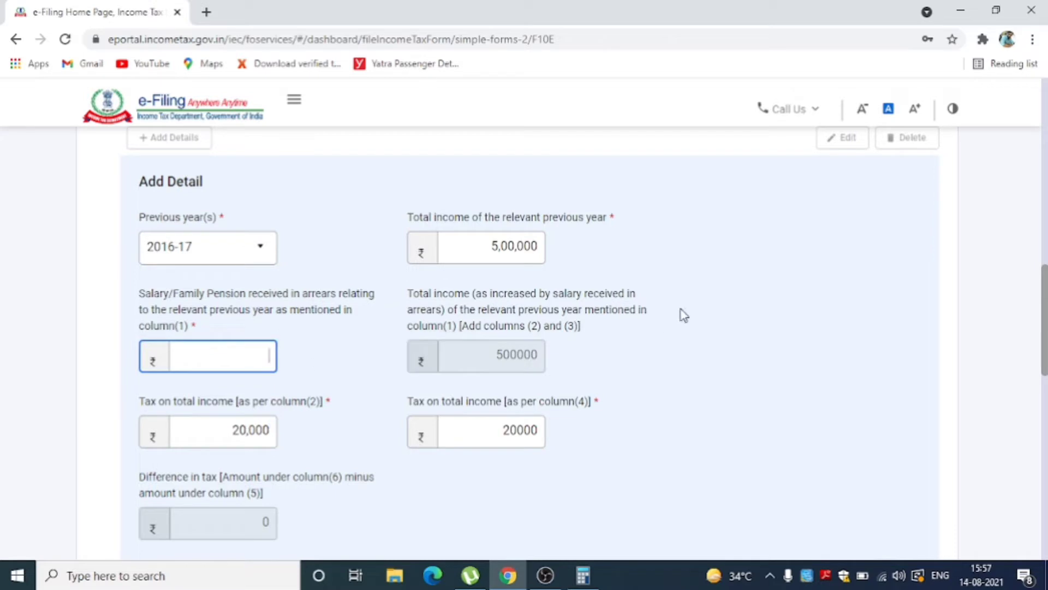
{"action": "type", "text": "50000"}
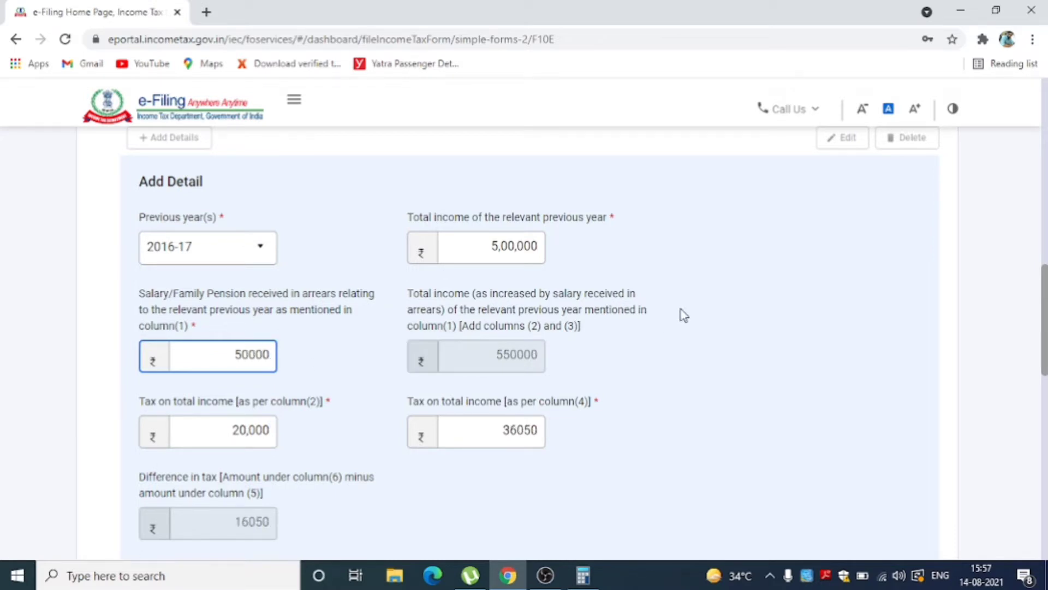
{"action": "left_click", "coordinate": [693, 353]}
{"action": "left_click", "coordinate": [520, 439]}
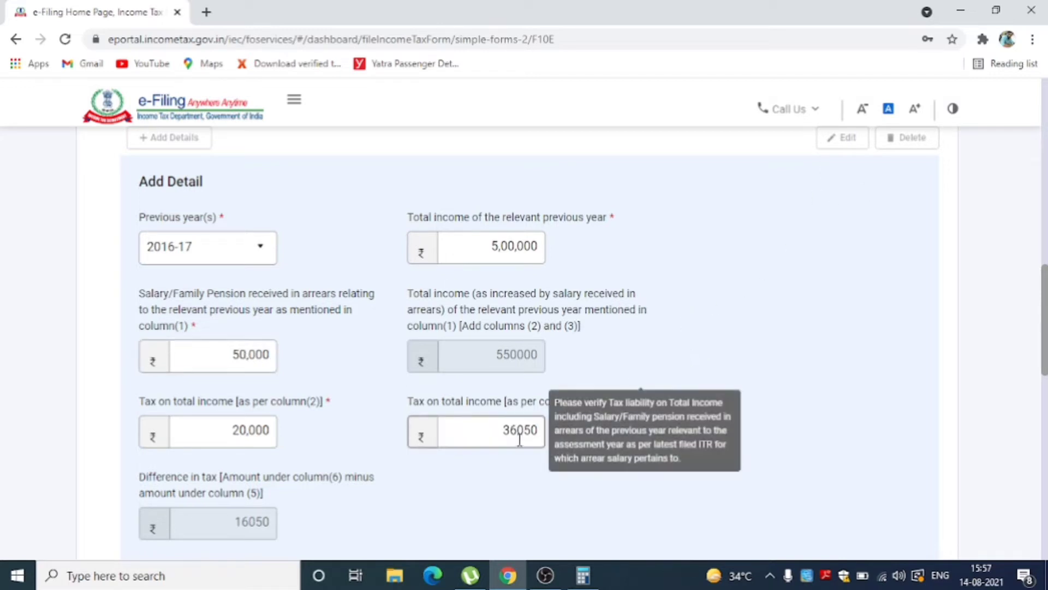
{"action": "scroll", "coordinate": [519, 439], "scroll_direction": "down", "scroll_amount": 1}
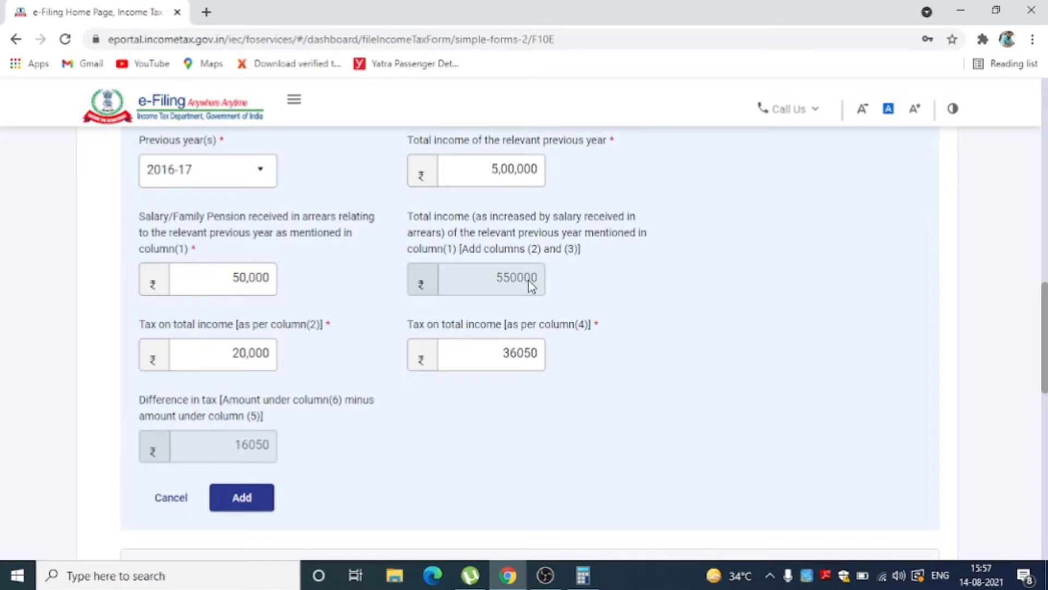
{"action": "mouse_move", "coordinate": [523, 358]}
{"action": "left_click", "coordinate": [242, 497]}
Review the Table A rows for each previous year, the computed tax in item 7 and the section 89 relief in item 8.
{"action": "scroll", "coordinate": [367, 327], "scroll_direction": "down", "scroll_amount": 4}
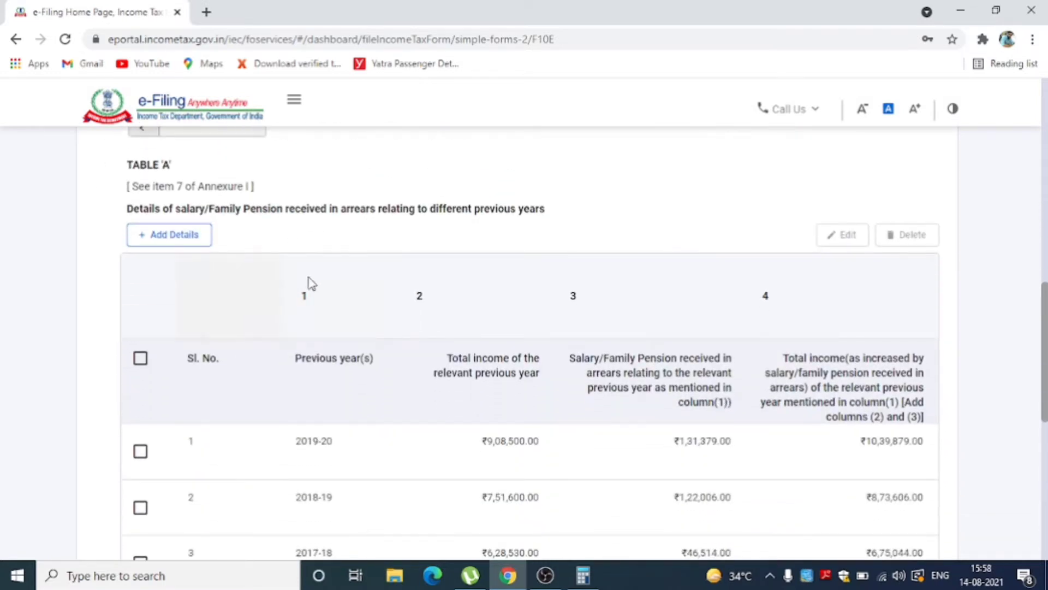
{"action": "scroll", "coordinate": [302, 286], "scroll_direction": "down", "scroll_amount": 1}
{"action": "scroll", "coordinate": [340, 282], "scroll_direction": "down", "scroll_amount": 1}
{"action": "scroll", "coordinate": [655, 269], "scroll_direction": "down", "scroll_amount": 1}
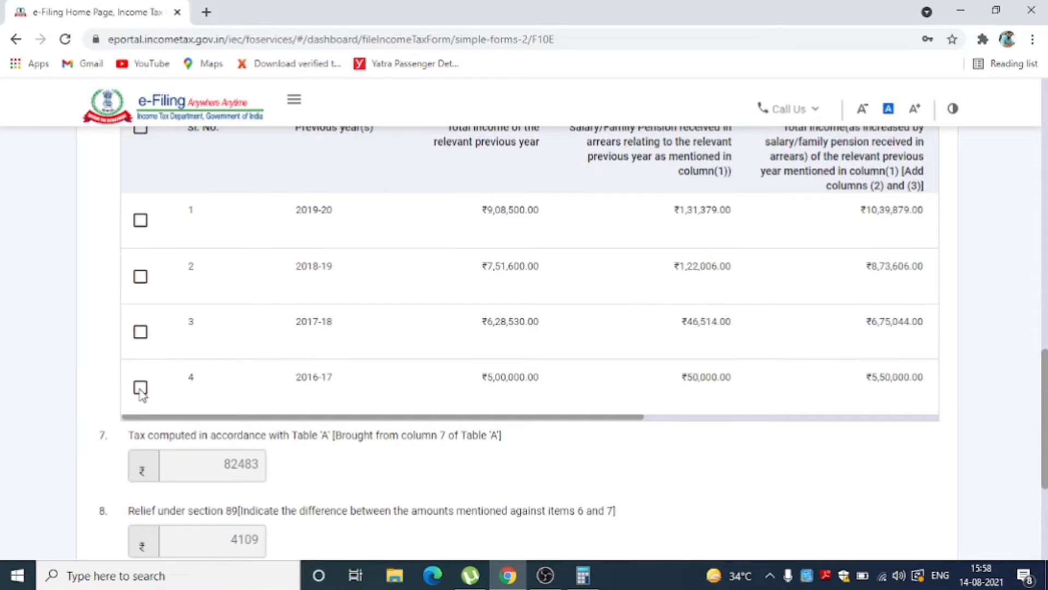
{"action": "scroll", "coordinate": [589, 345], "scroll_direction": "down", "scroll_amount": 1}
{"action": "scroll", "coordinate": [568, 334], "scroll_direction": "down", "scroll_amount": 1}
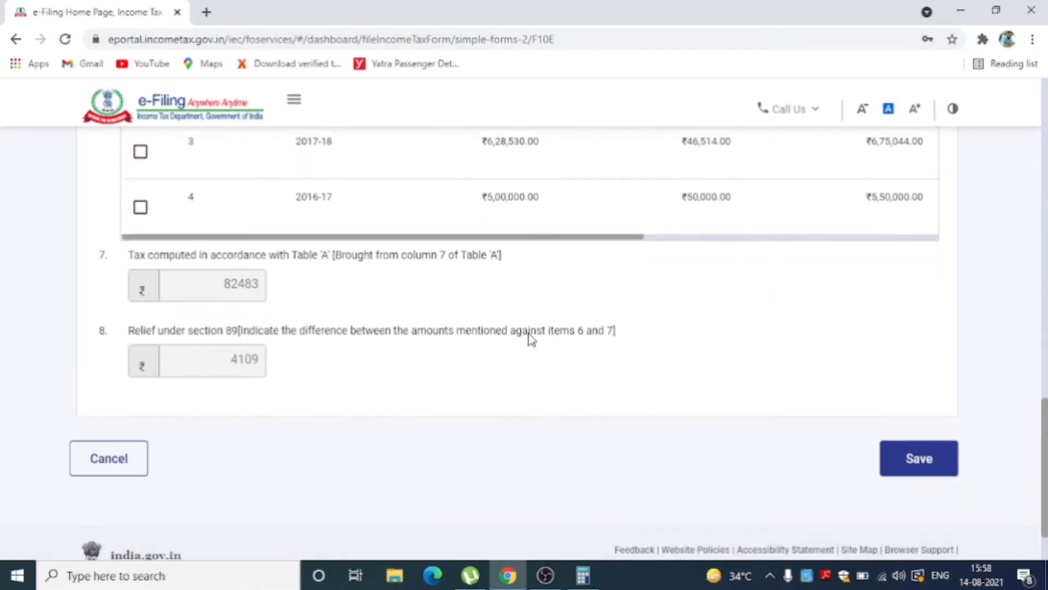
{"action": "scroll", "coordinate": [561, 330], "scroll_direction": "down", "scroll_amount": 1}
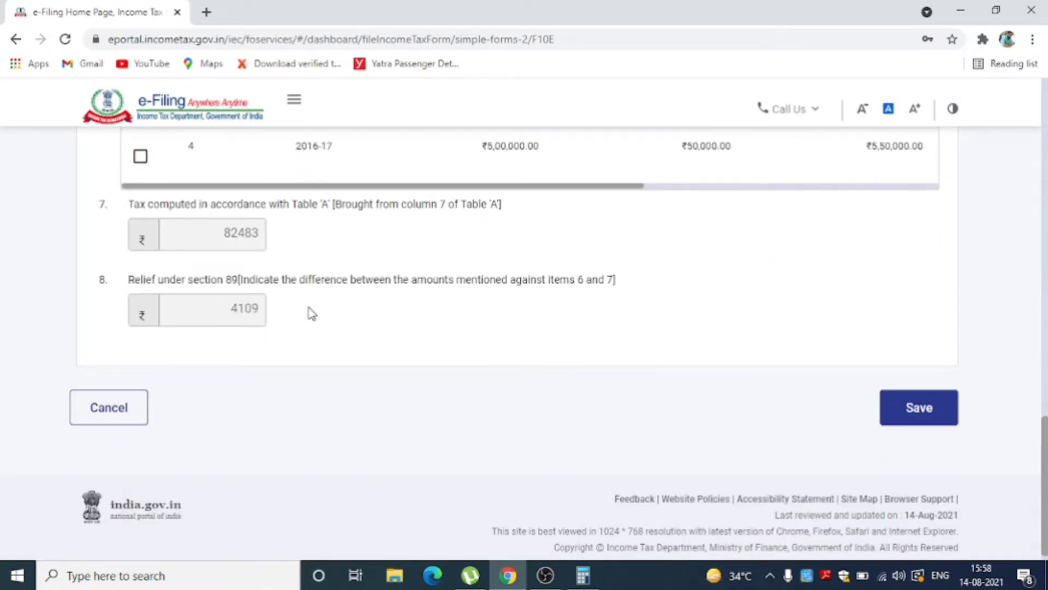
{"action": "scroll", "coordinate": [409, 299], "scroll_direction": "up", "scroll_amount": 3}
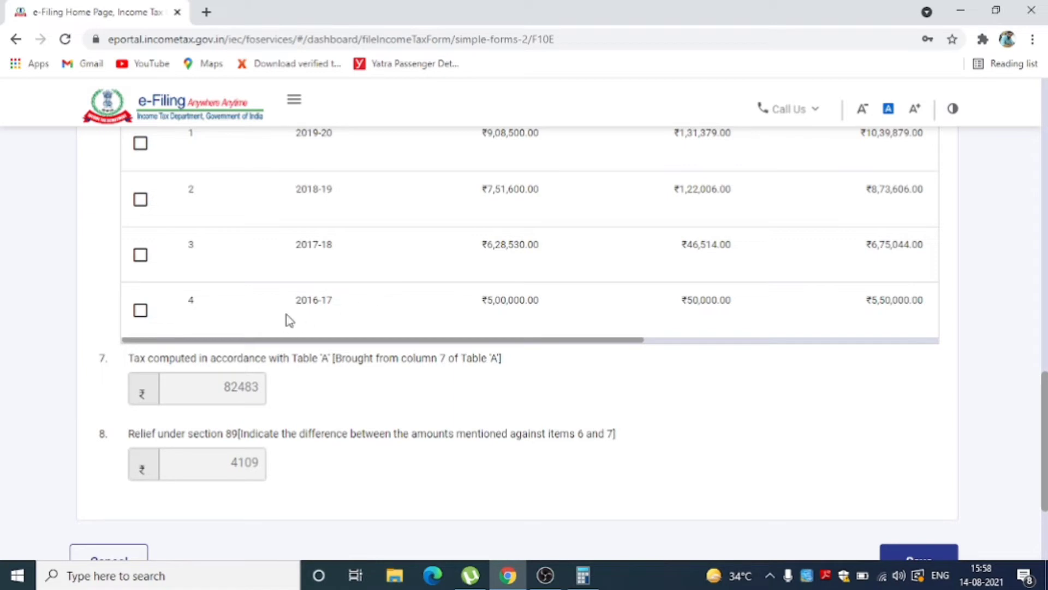
{"action": "scroll", "coordinate": [480, 279], "scroll_direction": "up", "scroll_amount": 3}
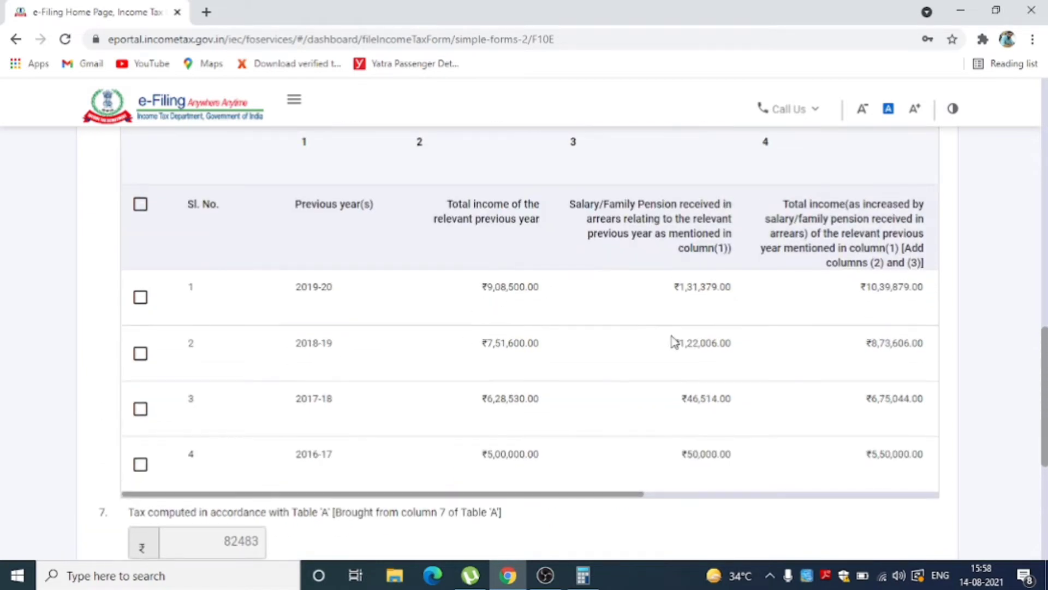
{"action": "scroll", "coordinate": [657, 346], "scroll_direction": "down", "scroll_amount": 1}
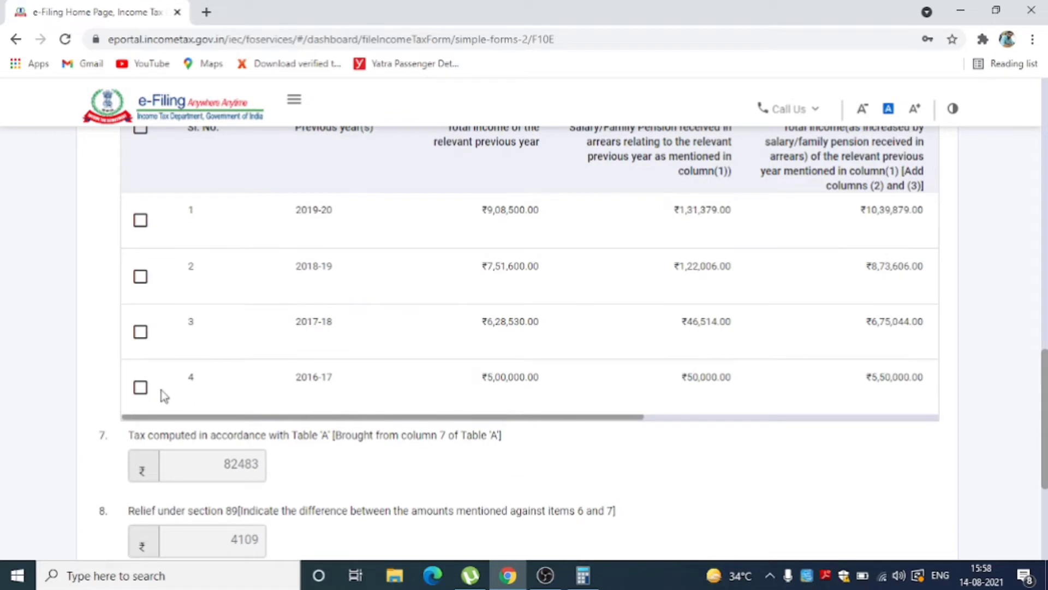
Delete the 2016-17 entry from Table A.
{"action": "left_click", "coordinate": [140, 387]}
{"action": "scroll", "coordinate": [768, 219], "scroll_direction": "up", "scroll_amount": 1}
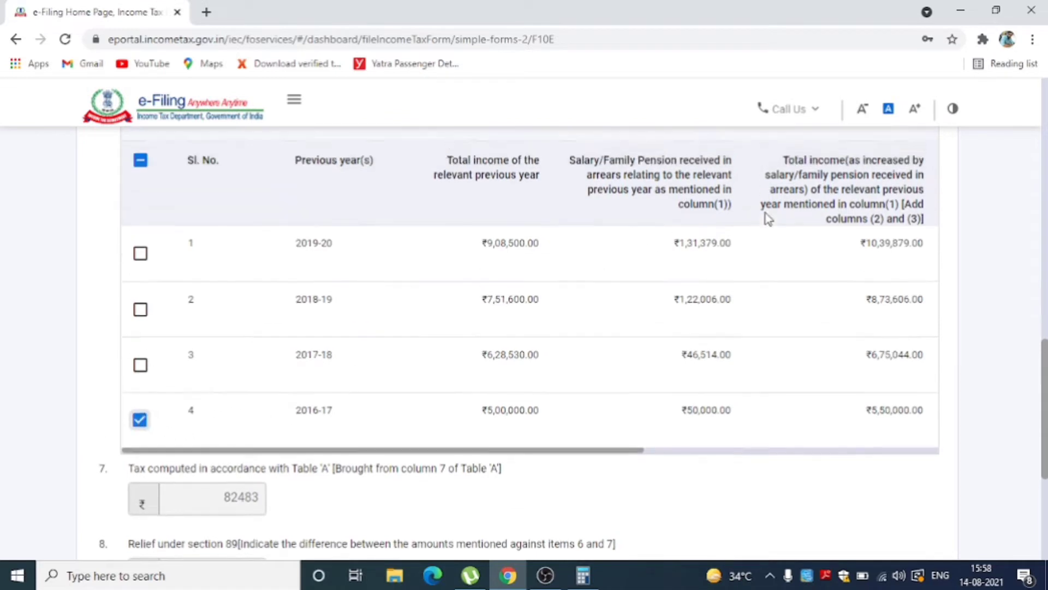
{"action": "scroll", "coordinate": [768, 218], "scroll_direction": "up", "scroll_amount": 2}
{"action": "left_click", "coordinate": [908, 158]}
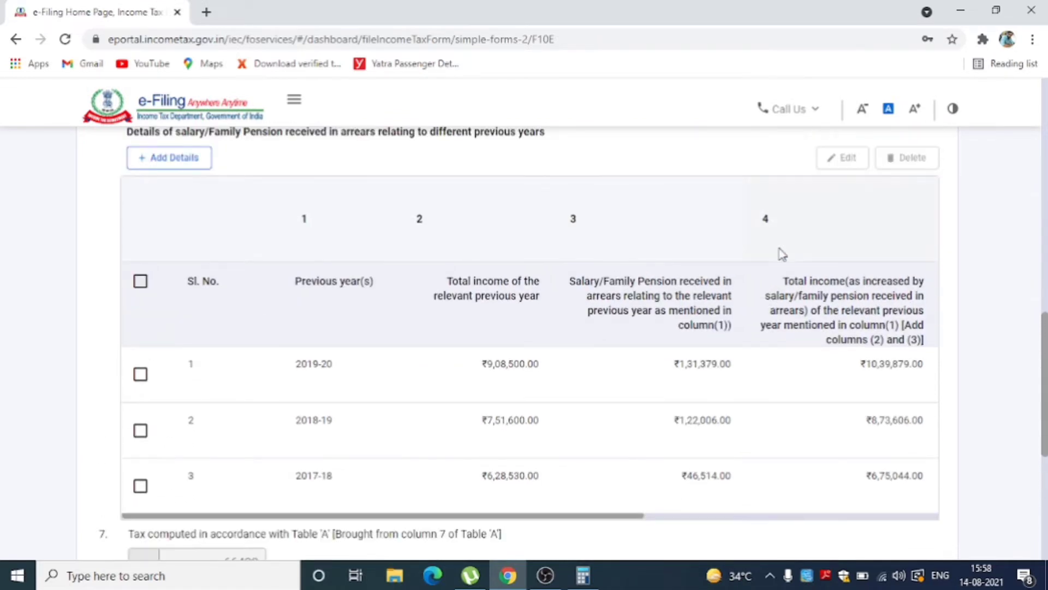
Check the computed tax and the section 89 relief below Table A, and save the Arrears Salary section.
{"action": "scroll", "coordinate": [399, 312], "scroll_direction": "down", "scroll_amount": 1}
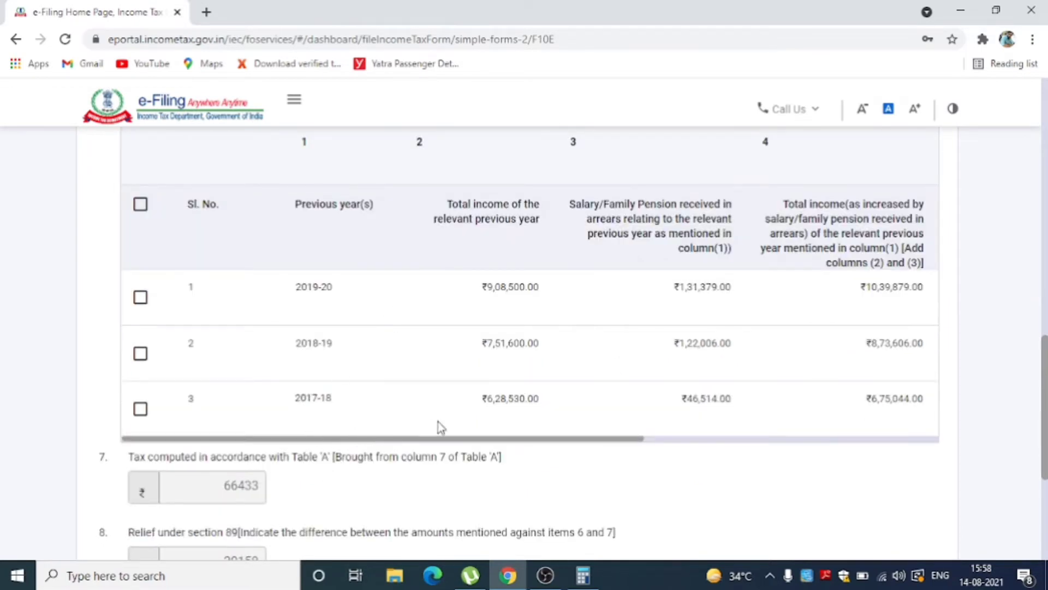
{"action": "scroll", "coordinate": [440, 444], "scroll_direction": "down", "scroll_amount": 5}
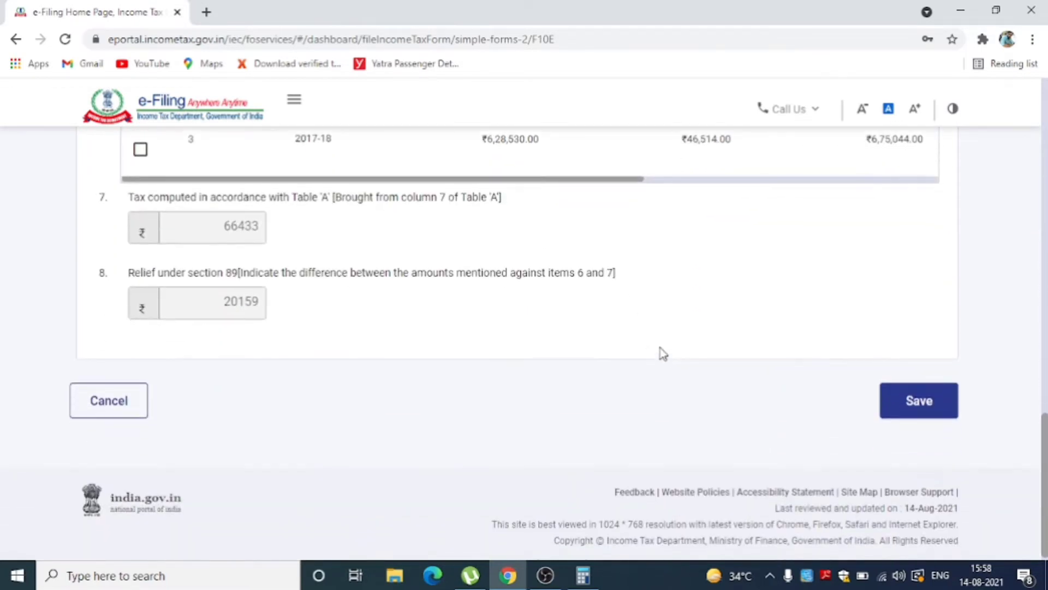
{"action": "left_click", "coordinate": [920, 401]}
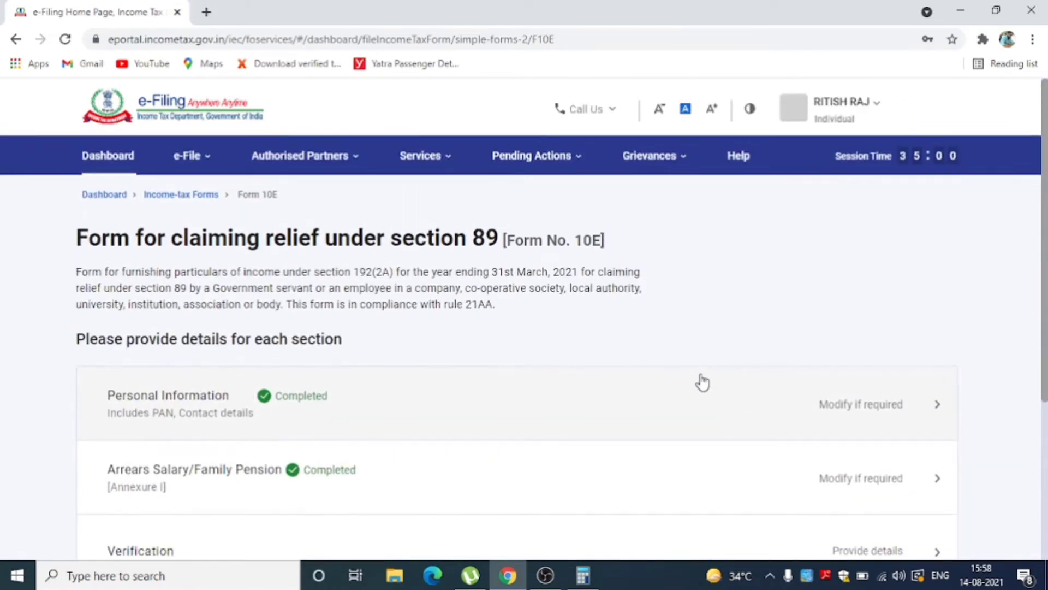
Open the Verification section to view its declaration, and cancel out of it.
{"action": "scroll", "coordinate": [682, 388], "scroll_direction": "down", "scroll_amount": 5}
{"action": "scroll", "coordinate": [644, 358], "scroll_direction": "up", "scroll_amount": 1}
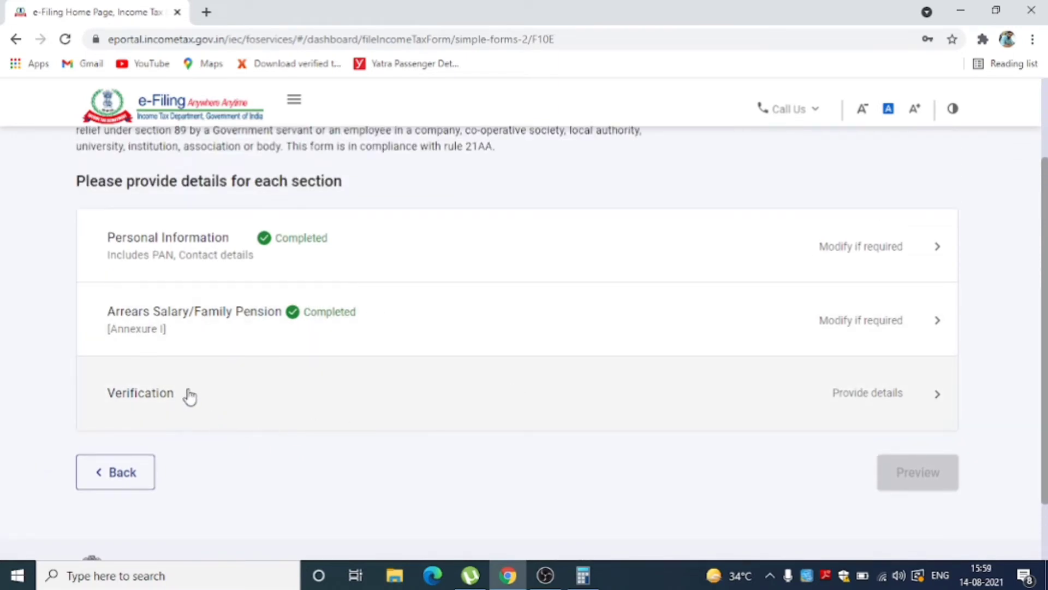
{"action": "left_click", "coordinate": [188, 395]}
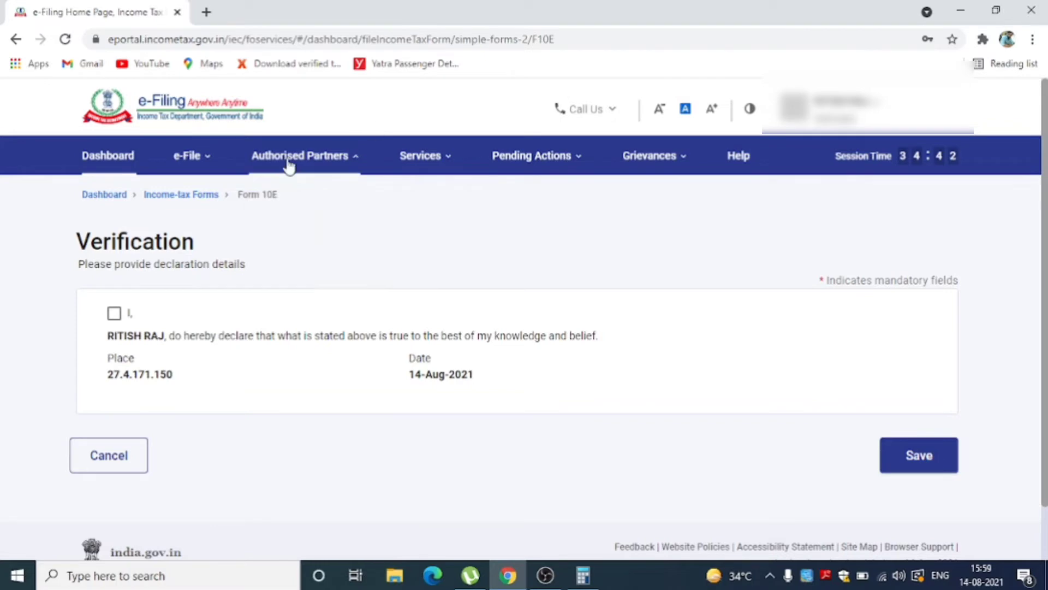
{"action": "left_click", "coordinate": [106, 451]}
Reopen the Arrears Salary section and review its tax items through to the section 89 relief in item 8.
{"action": "scroll", "coordinate": [281, 301], "scroll_direction": "down", "scroll_amount": 4}
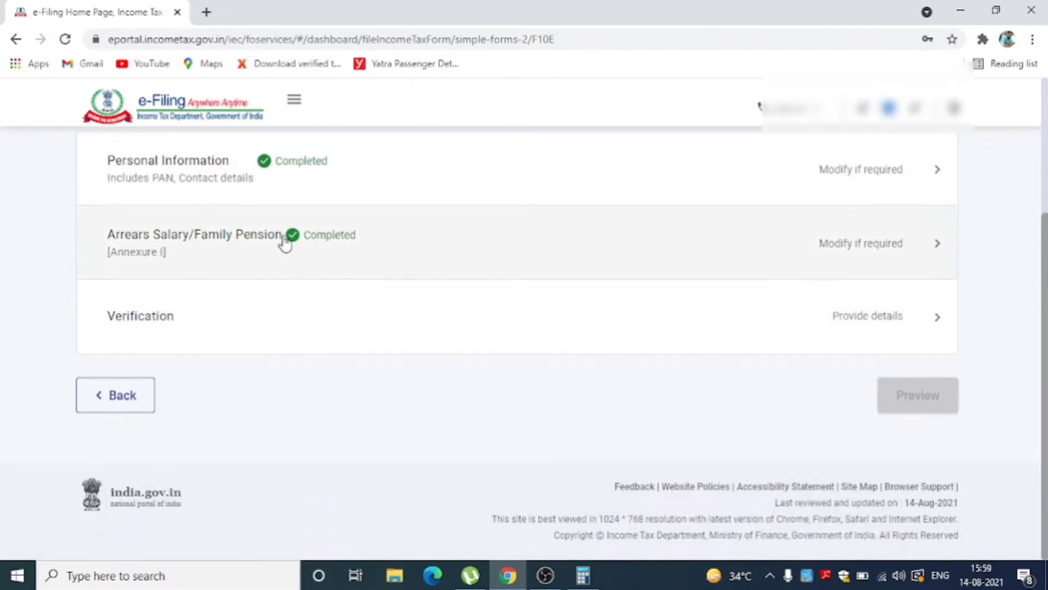
{"action": "left_click", "coordinate": [283, 241]}
{"action": "scroll", "coordinate": [283, 241], "scroll_direction": "down", "scroll_amount": 12}
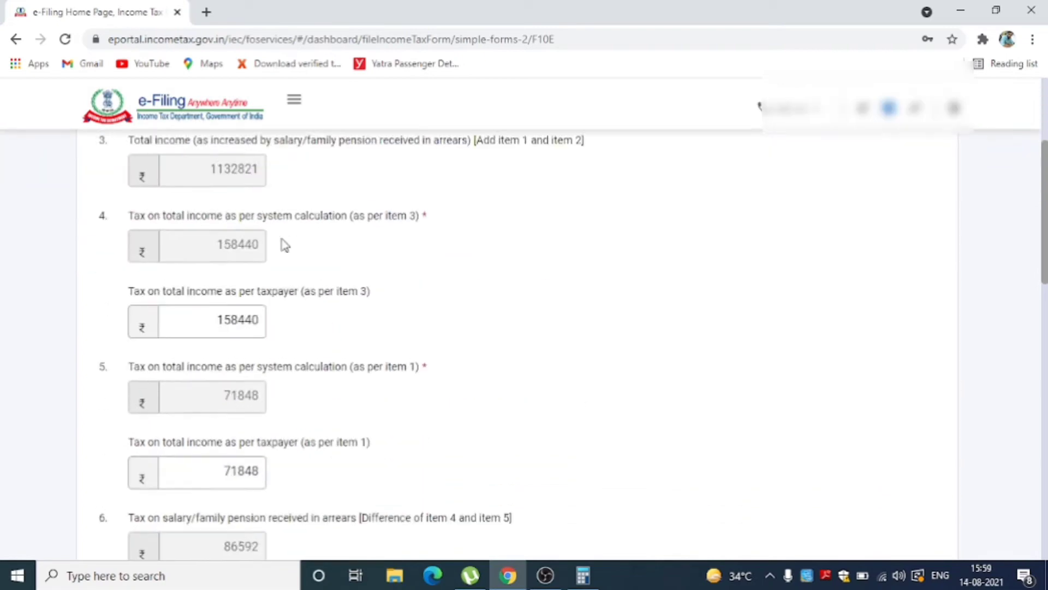
{"action": "scroll", "coordinate": [273, 257], "scroll_direction": "up", "scroll_amount": 2}
{"action": "scroll", "coordinate": [258, 265], "scroll_direction": "down", "scroll_amount": 10}
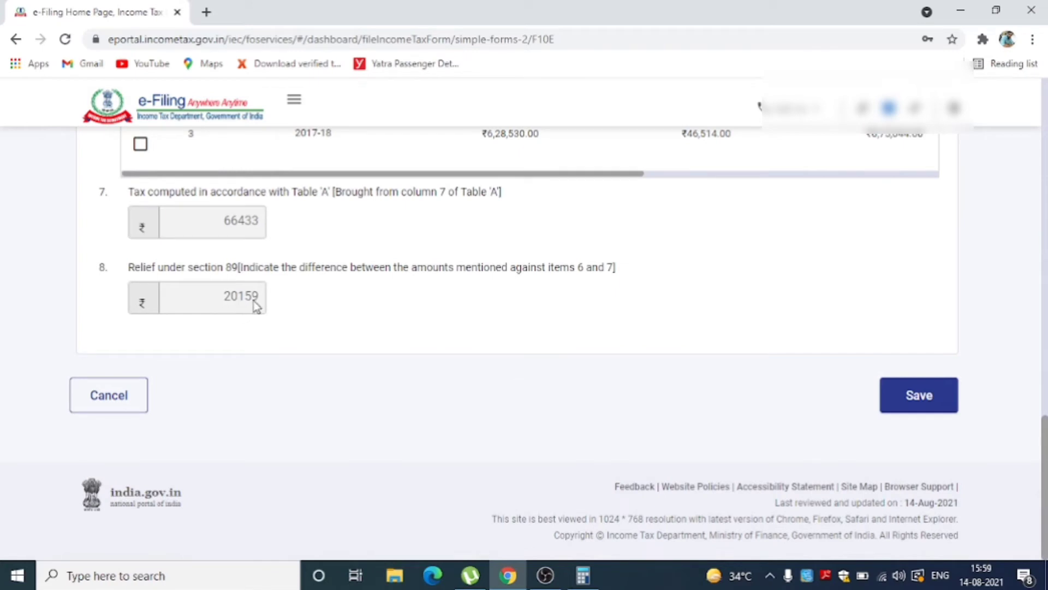
Examine the Arrears Salary section again, from its income and tax items through Table A to the section 89 relief, and the e-File return options.
{"action": "scroll", "coordinate": [266, 304], "scroll_direction": "up", "scroll_amount": 4}
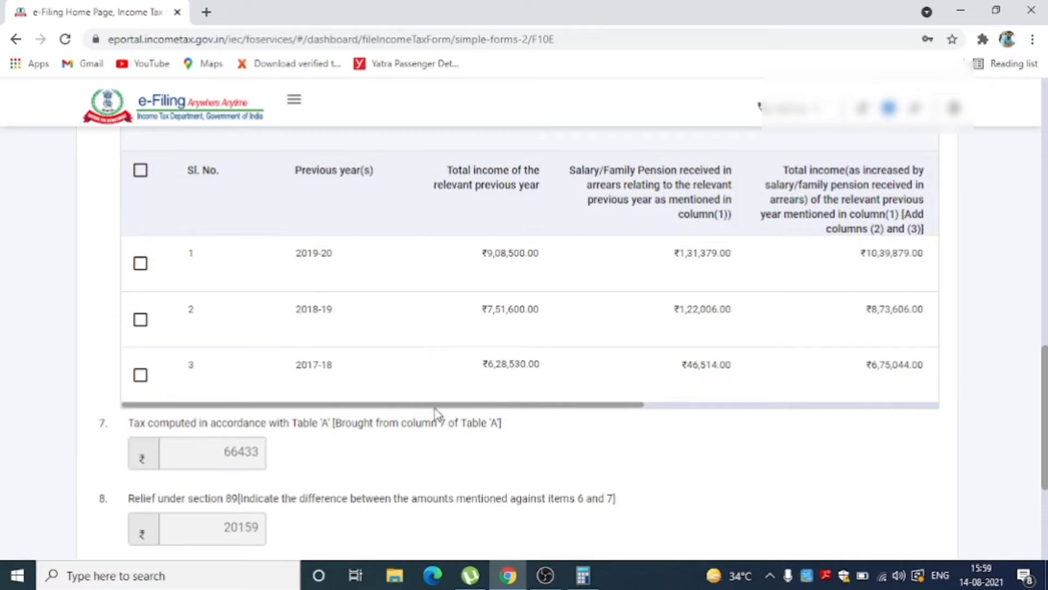
{"action": "scroll", "coordinate": [444, 377], "scroll_direction": "down", "scroll_amount": 3}
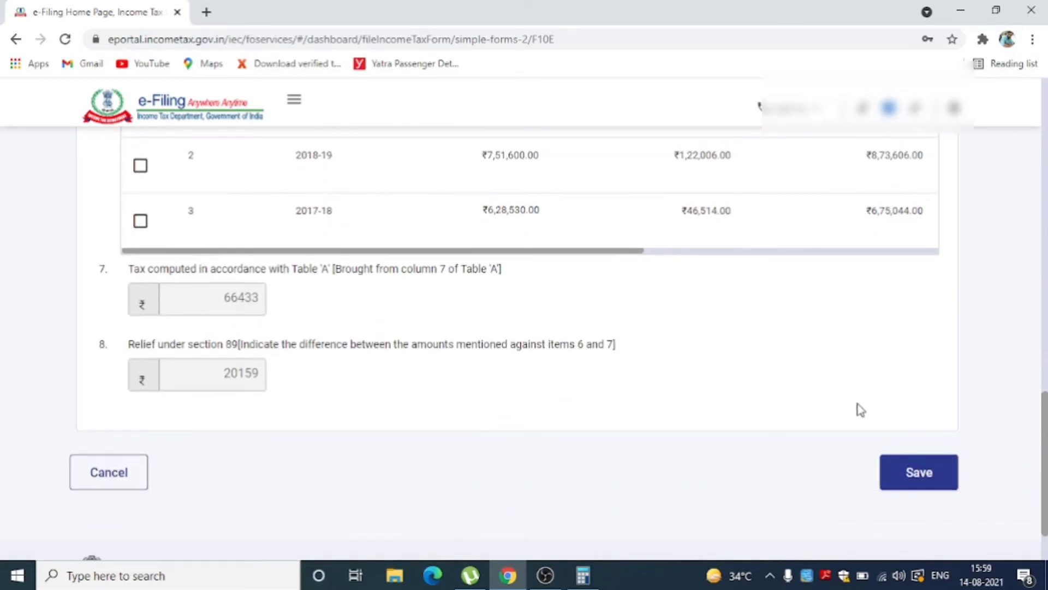
{"action": "scroll", "coordinate": [573, 339], "scroll_direction": "up", "scroll_amount": 7}
{"action": "scroll", "coordinate": [129, 251], "scroll_direction": "up", "scroll_amount": 13}
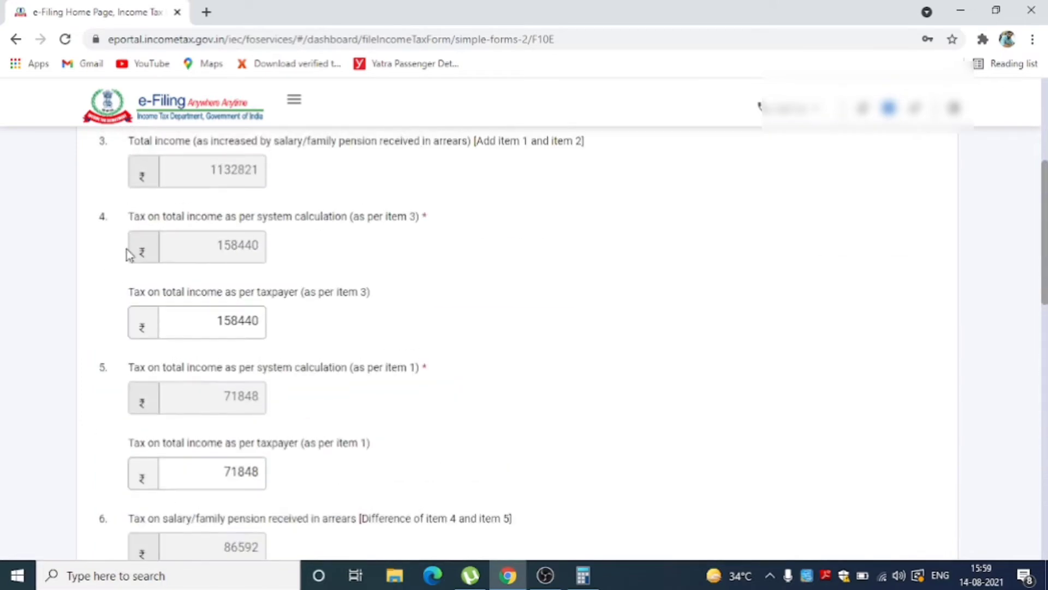
{"action": "scroll", "coordinate": [131, 245], "scroll_direction": "up", "scroll_amount": 1}
{"action": "mouse_move", "coordinate": [204, 161]}
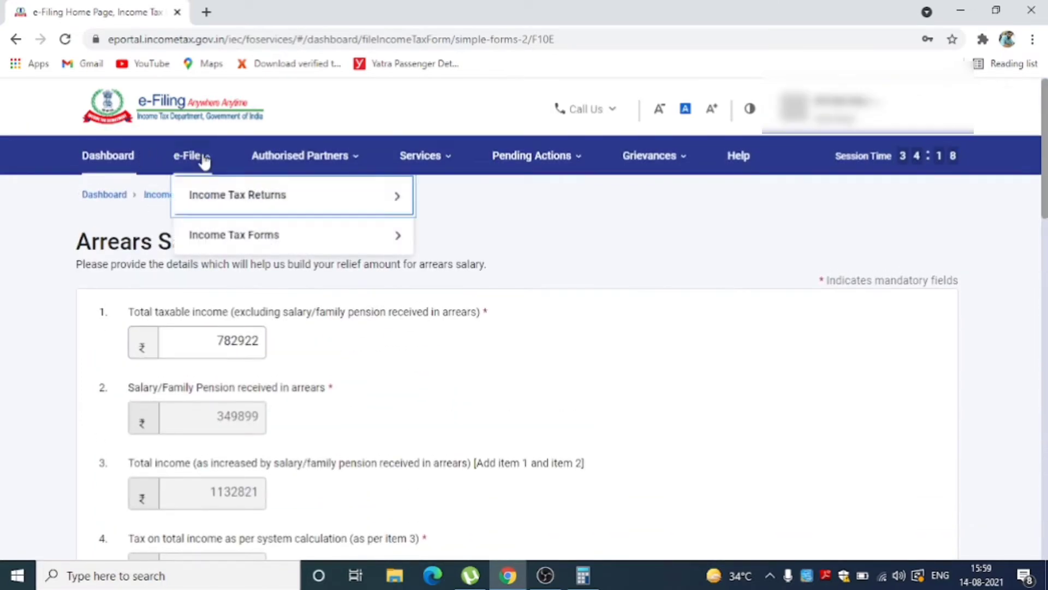
{"action": "mouse_move", "coordinate": [228, 200]}
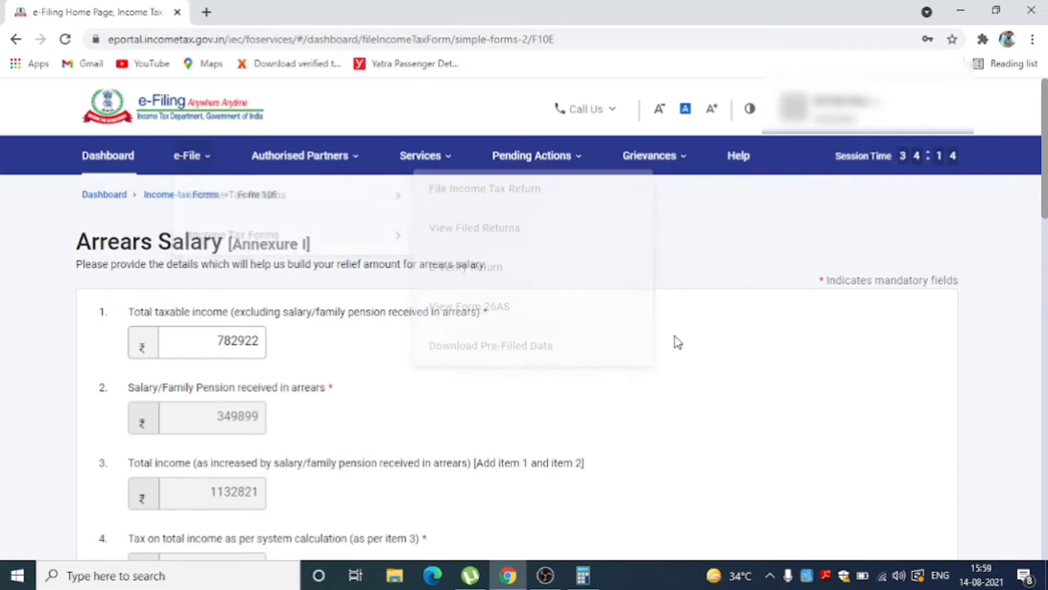
{"action": "scroll", "coordinate": [673, 342], "scroll_direction": "down", "scroll_amount": 8}
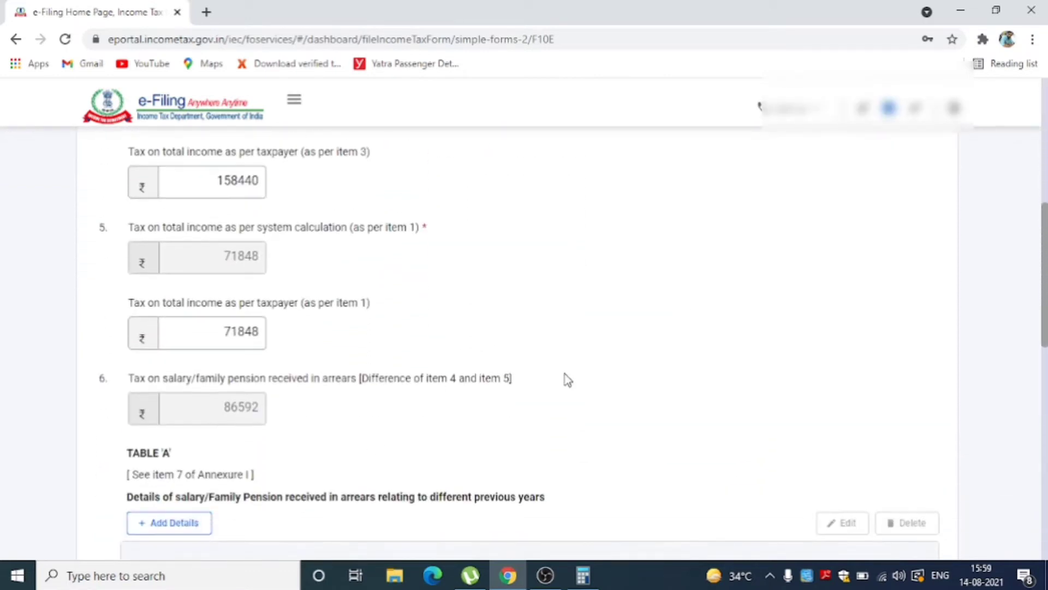
{"action": "scroll", "coordinate": [583, 355], "scroll_direction": "down", "scroll_amount": 3}
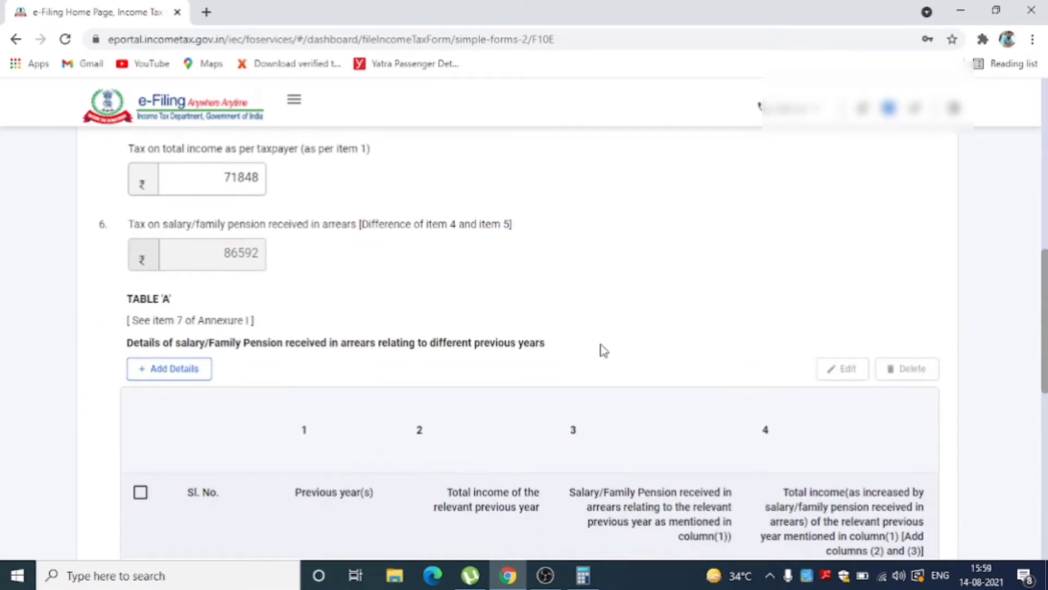
{"action": "scroll", "coordinate": [603, 350], "scroll_direction": "down", "scroll_amount": 7}
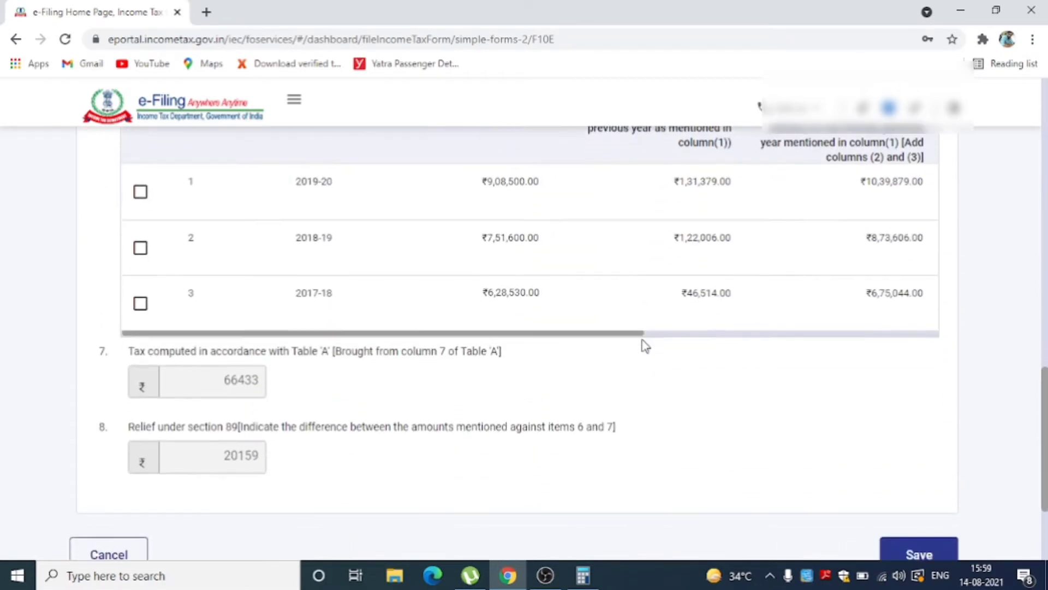
{"action": "scroll", "coordinate": [644, 345], "scroll_direction": "down", "scroll_amount": 1}
Save the Arrears Salary section and open the Verification section of Form 10E to view its declaration.
{"action": "left_click", "coordinate": [925, 484]}
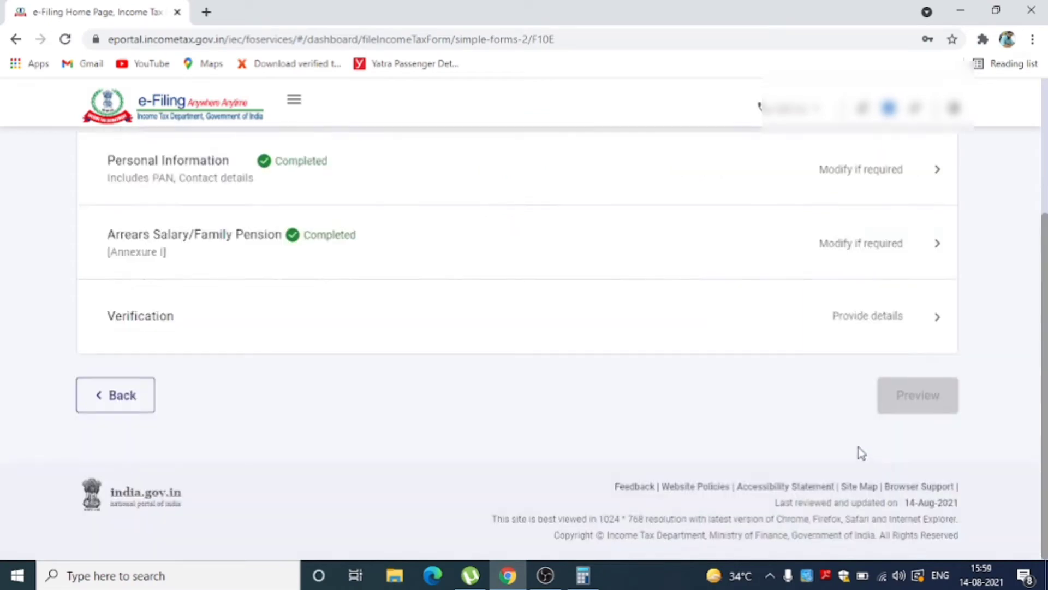
{"action": "scroll", "coordinate": [611, 392], "scroll_direction": "down", "scroll_amount": 5}
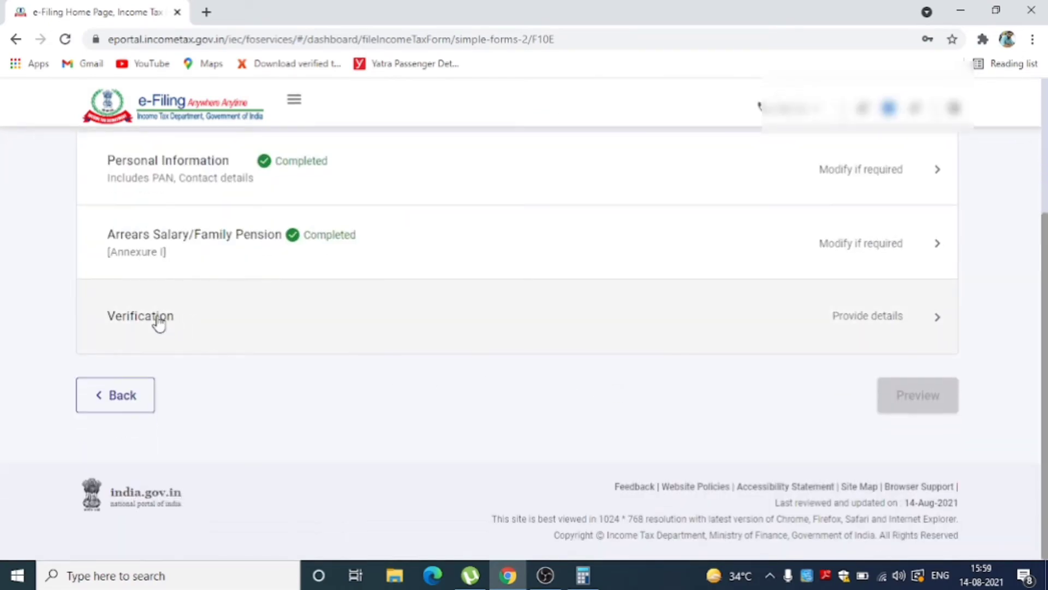
{"action": "left_click", "coordinate": [160, 321]}
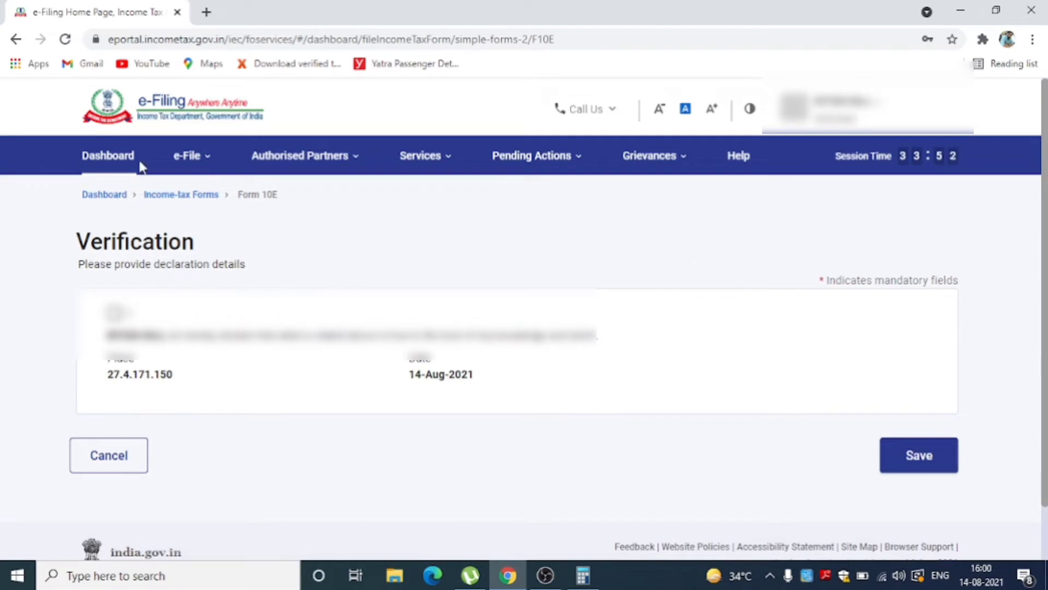
Start filing an income tax return for assessment year 2021-22 (Current A.Y.).
{"action": "left_click", "coordinate": [189, 157]}
{"action": "left_click", "coordinate": [233, 197]}
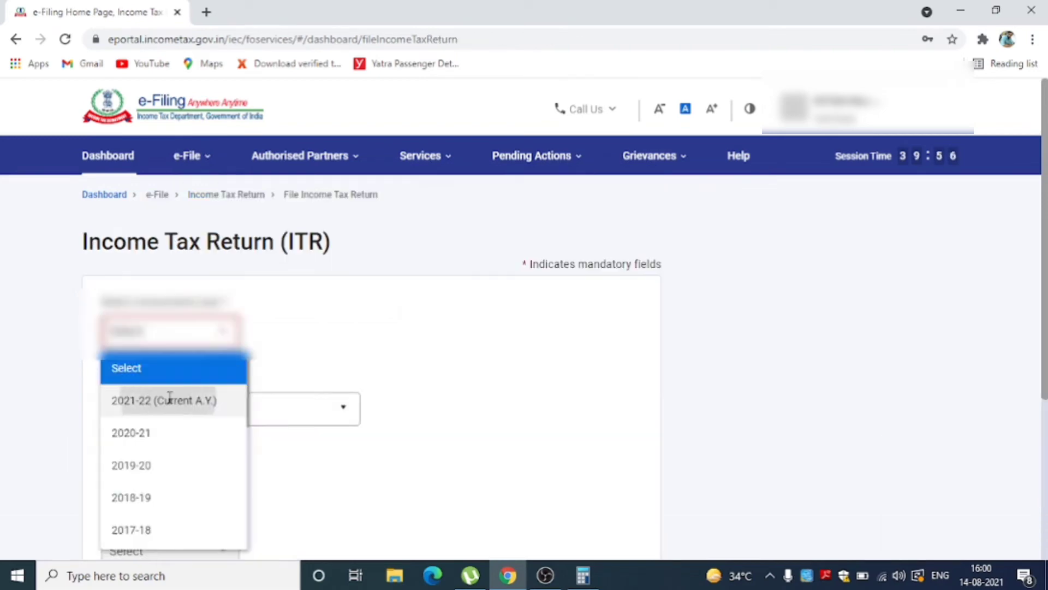
{"action": "left_click", "coordinate": [173, 388]}
{"action": "scroll", "coordinate": [292, 390], "scroll_direction": "down", "scroll_amount": 4}
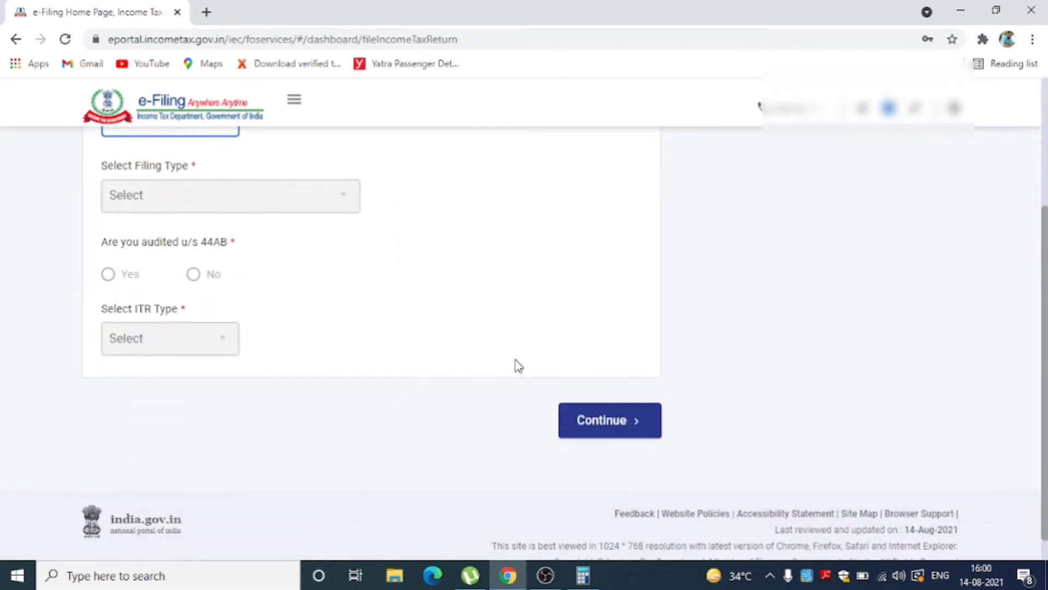
{"action": "left_click", "coordinate": [594, 421]}
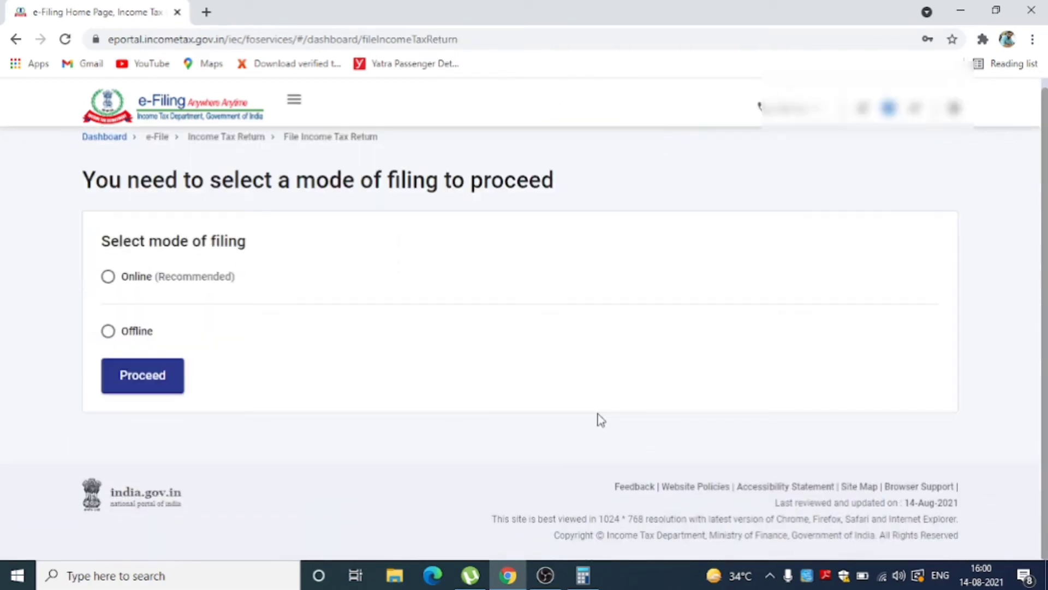
Choose the Online mode of filing and resume the saved ITR-1 draft, acknowledging the notice about pre-filled details.
{"action": "left_click", "coordinate": [109, 279]}
{"action": "left_click", "coordinate": [135, 372]}
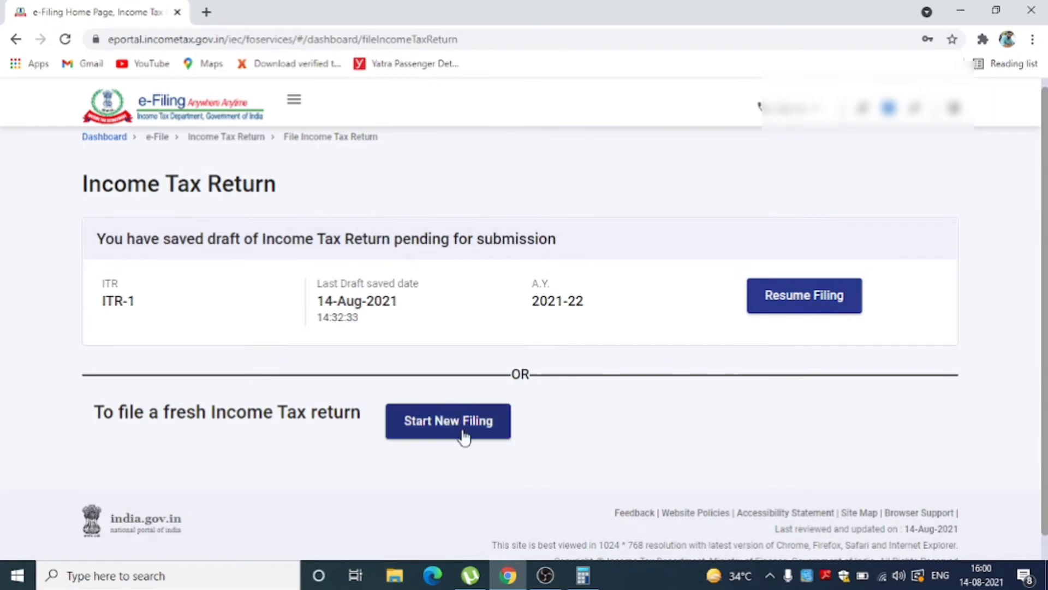
{"action": "left_click", "coordinate": [786, 296]}
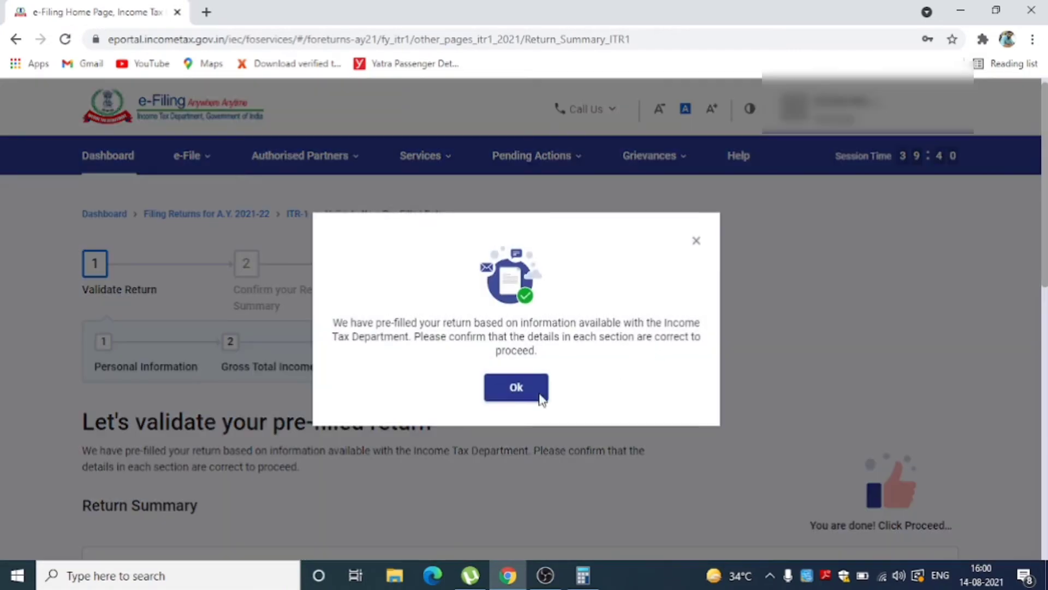
{"action": "left_click", "coordinate": [517, 384]}
Open the Personal Information section of the return summary, review it through to the bank details, and confirm it.
{"action": "scroll", "coordinate": [522, 395], "scroll_direction": "down", "scroll_amount": 4}
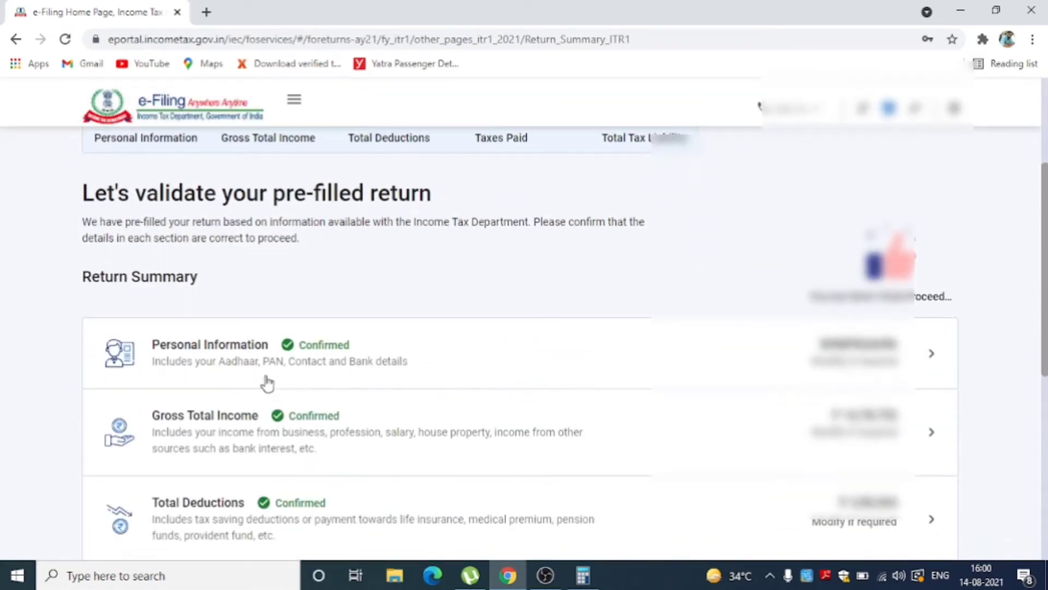
{"action": "left_click", "coordinate": [243, 352]}
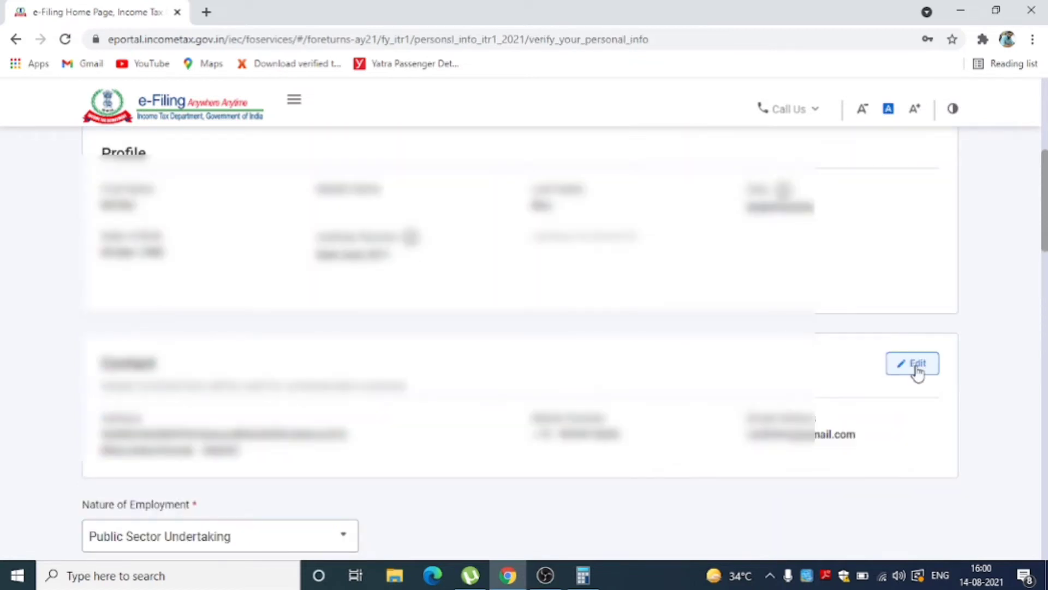
{"action": "scroll", "coordinate": [917, 373], "scroll_direction": "down", "scroll_amount": 7}
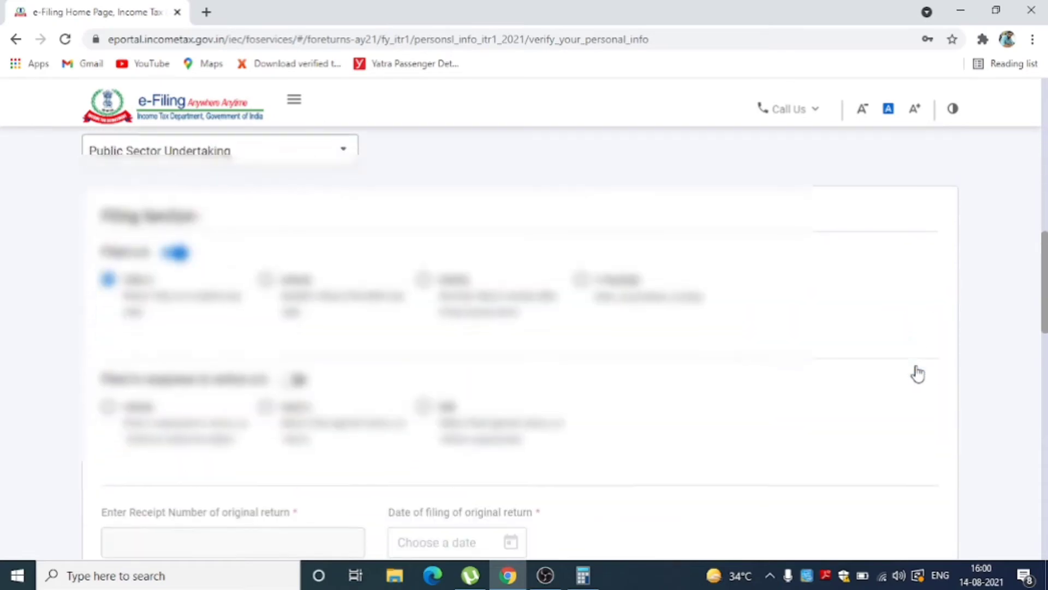
{"action": "scroll", "coordinate": [688, 404], "scroll_direction": "down", "scroll_amount": 4}
{"action": "scroll", "coordinate": [391, 433], "scroll_direction": "down", "scroll_amount": 14}
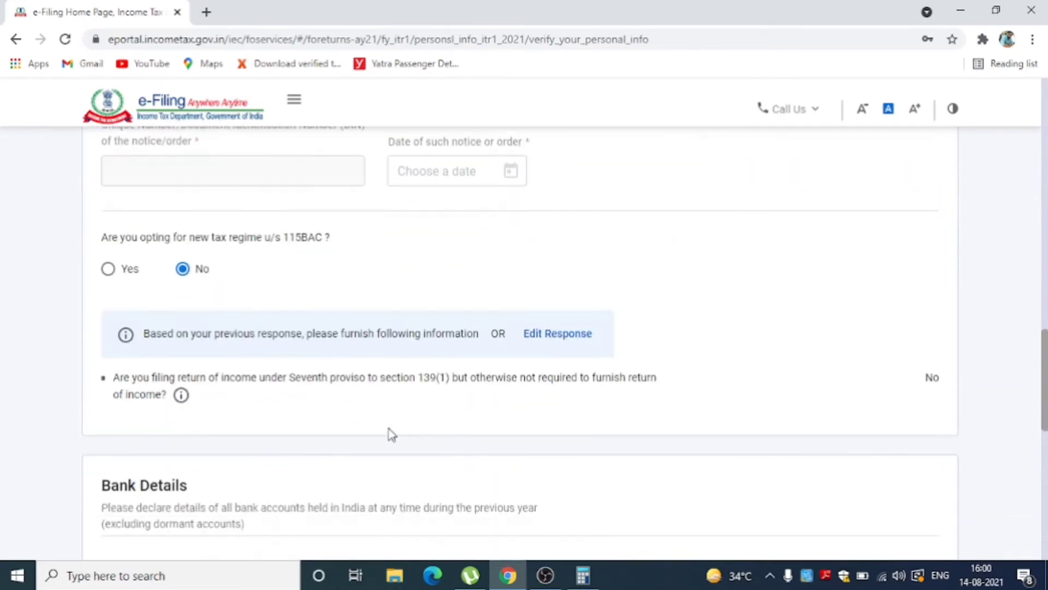
{"action": "scroll", "coordinate": [389, 382], "scroll_direction": "down", "scroll_amount": 2}
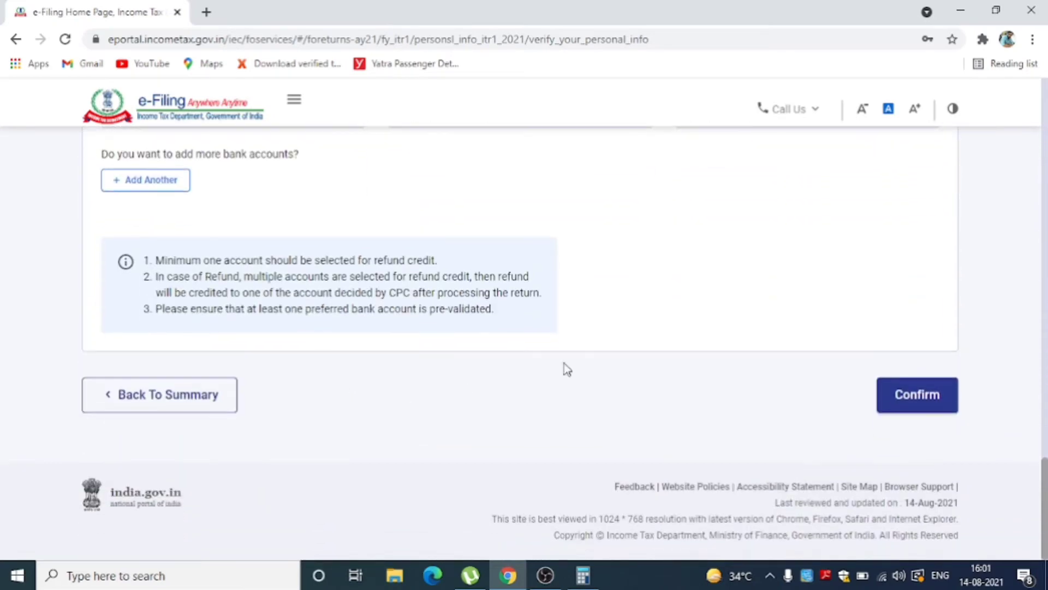
{"action": "left_click", "coordinate": [927, 396]}
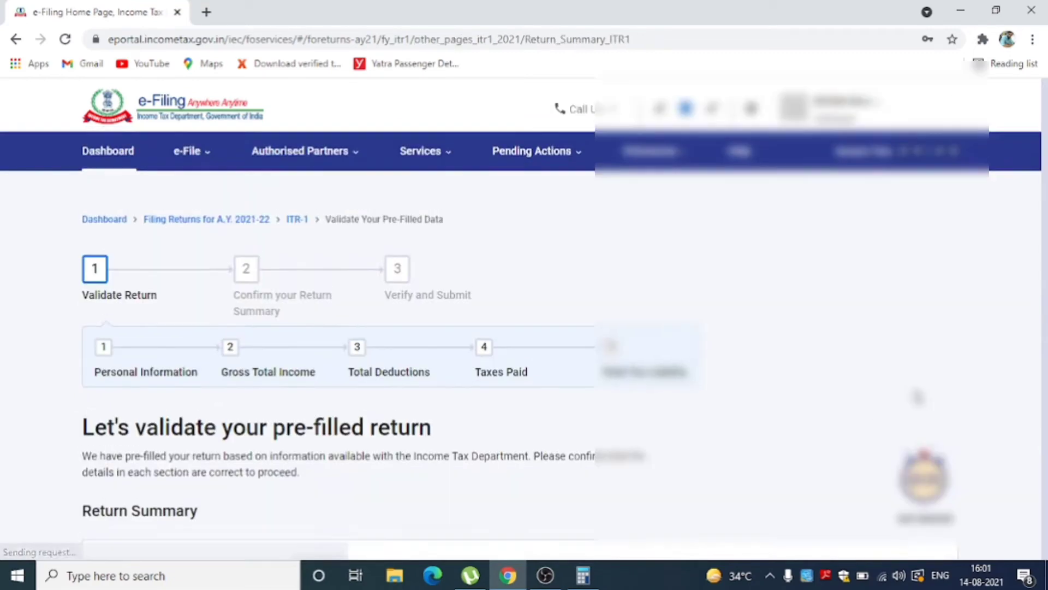
Open the Gross Total Income section and continue past the salary exemption questions, leaving them unanswered.
{"action": "scroll", "coordinate": [364, 464], "scroll_direction": "down", "scroll_amount": 5}
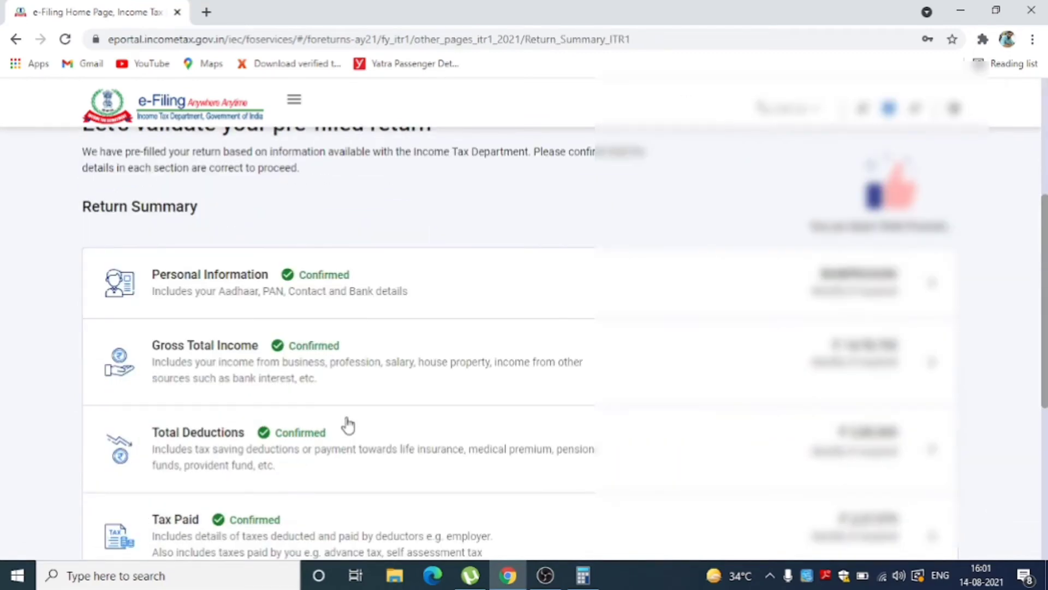
{"action": "left_click", "coordinate": [247, 350]}
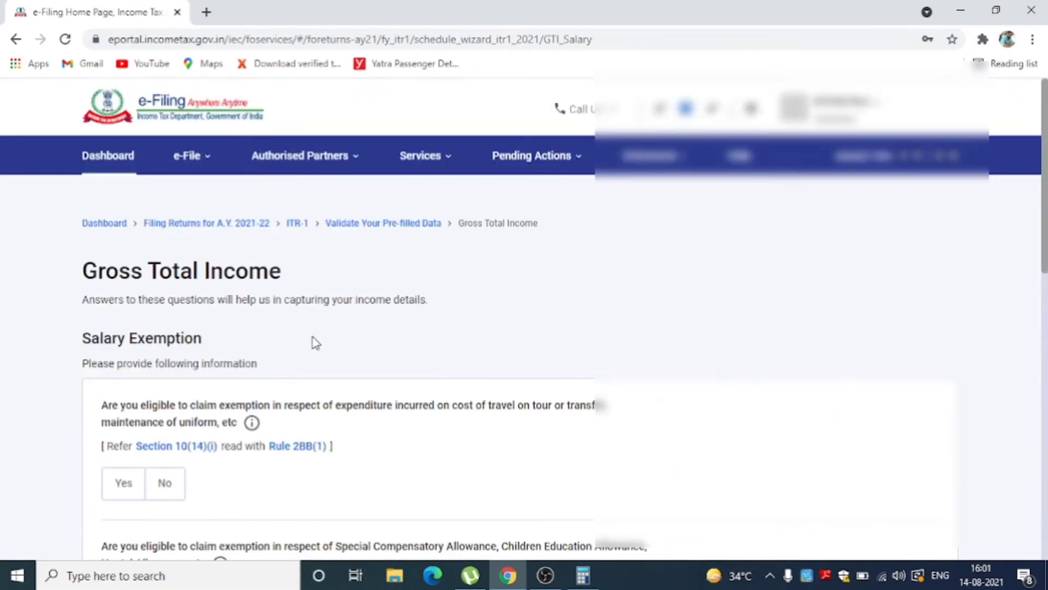
{"action": "scroll", "coordinate": [315, 343], "scroll_direction": "down", "scroll_amount": 12}
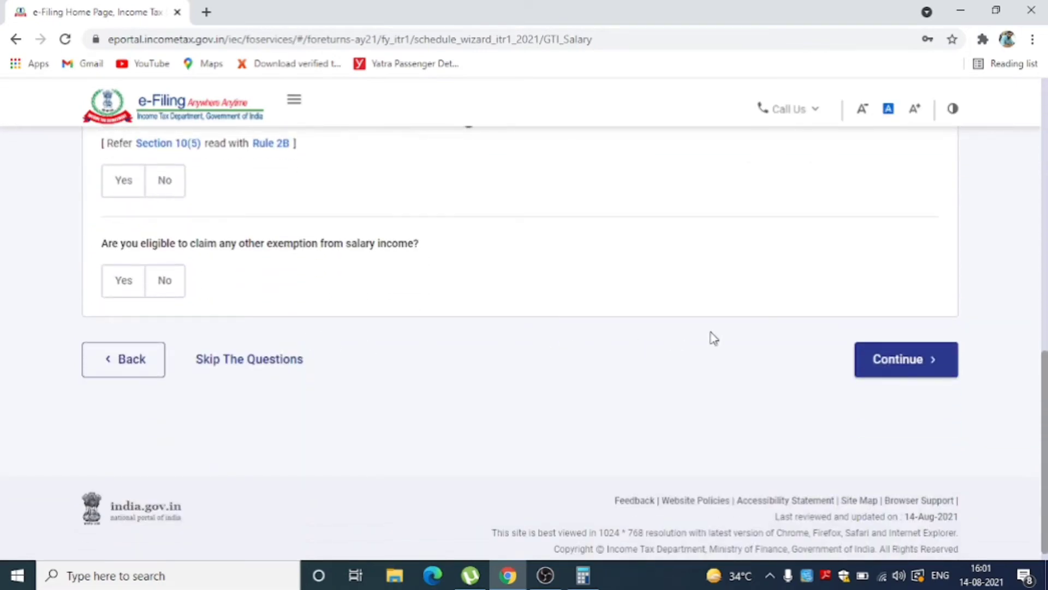
{"action": "left_click", "coordinate": [898, 360]}
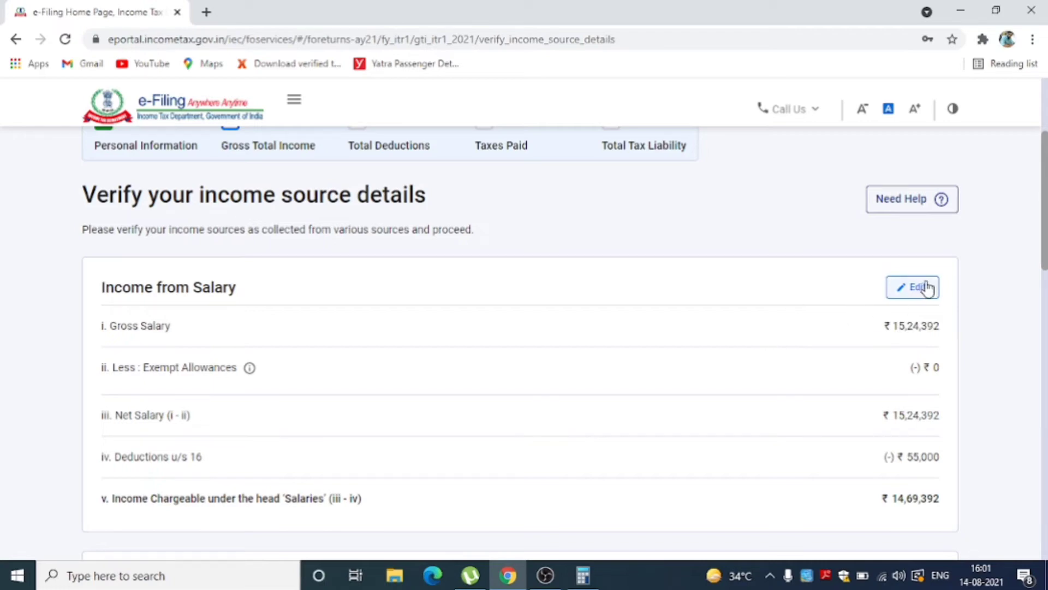
Review the income source details and start adding another income under Income from other sources.
{"action": "scroll", "coordinate": [927, 287], "scroll_direction": "down", "scroll_amount": 8}
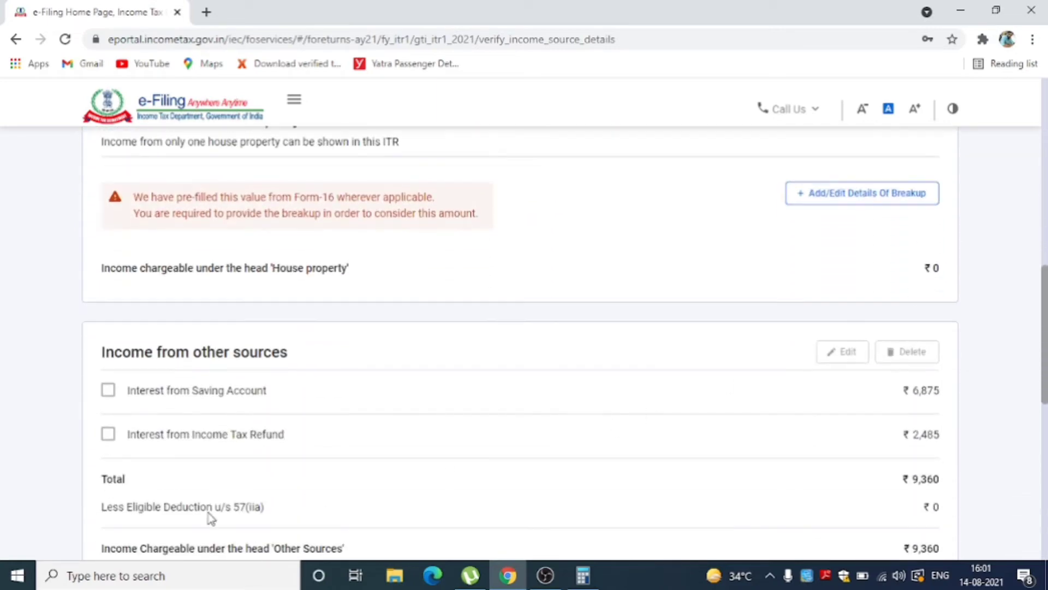
{"action": "scroll", "coordinate": [760, 327], "scroll_direction": "down", "scroll_amount": 3}
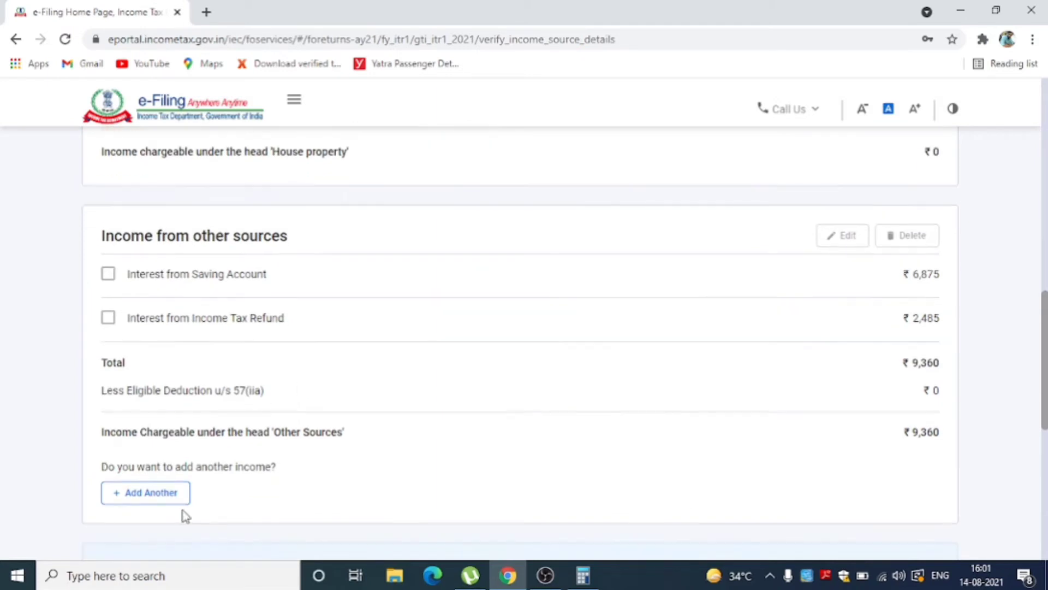
{"action": "left_click", "coordinate": [161, 462]}
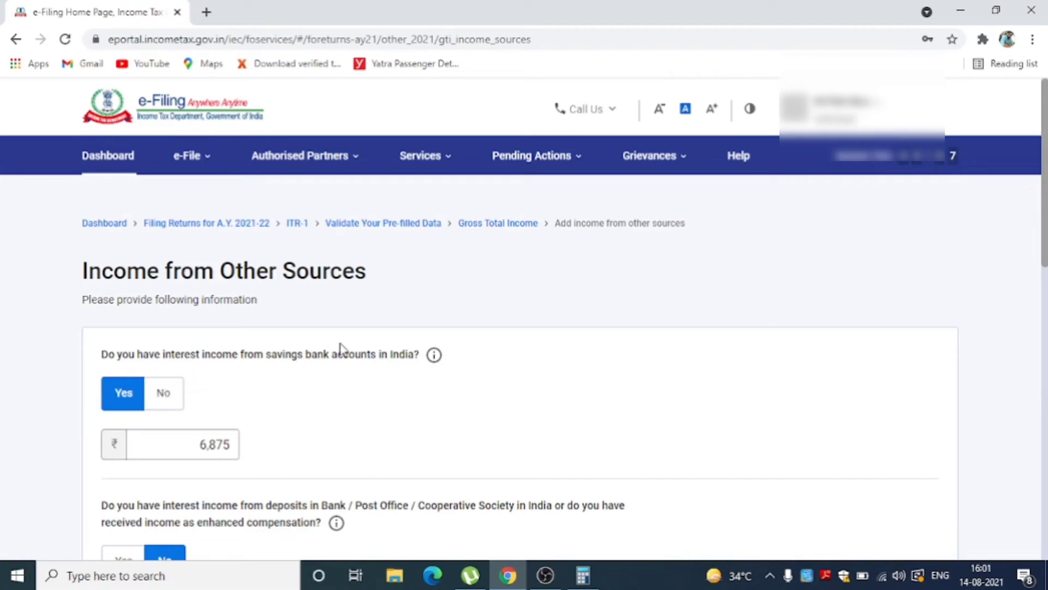
Check the savings account and tax refund interest amounts, and answer Yes to having dividend income.
{"action": "left_click", "coordinate": [189, 454]}
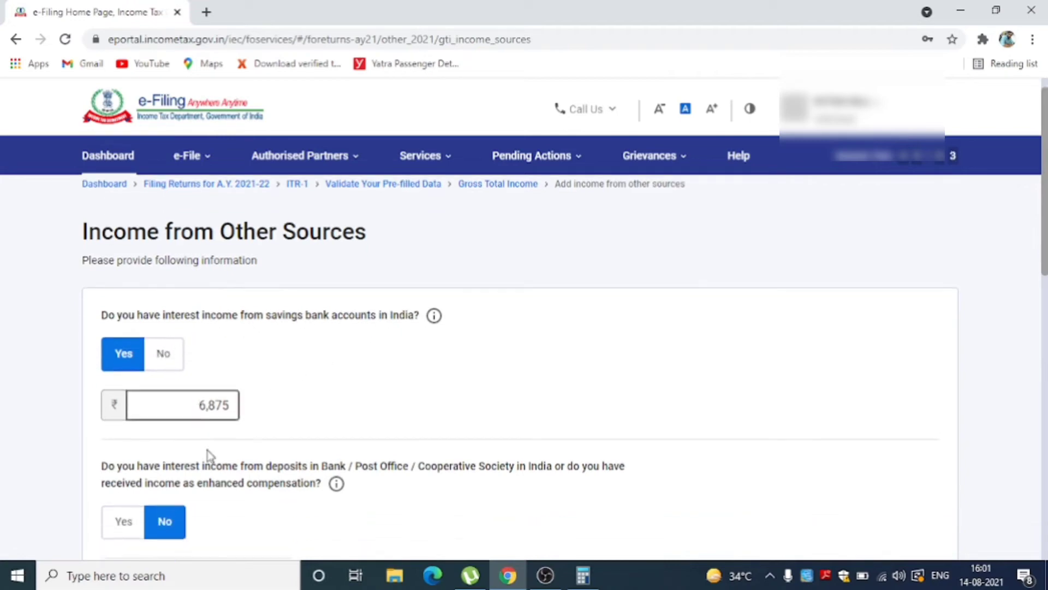
{"action": "scroll", "coordinate": [206, 448], "scroll_direction": "down", "scroll_amount": 7}
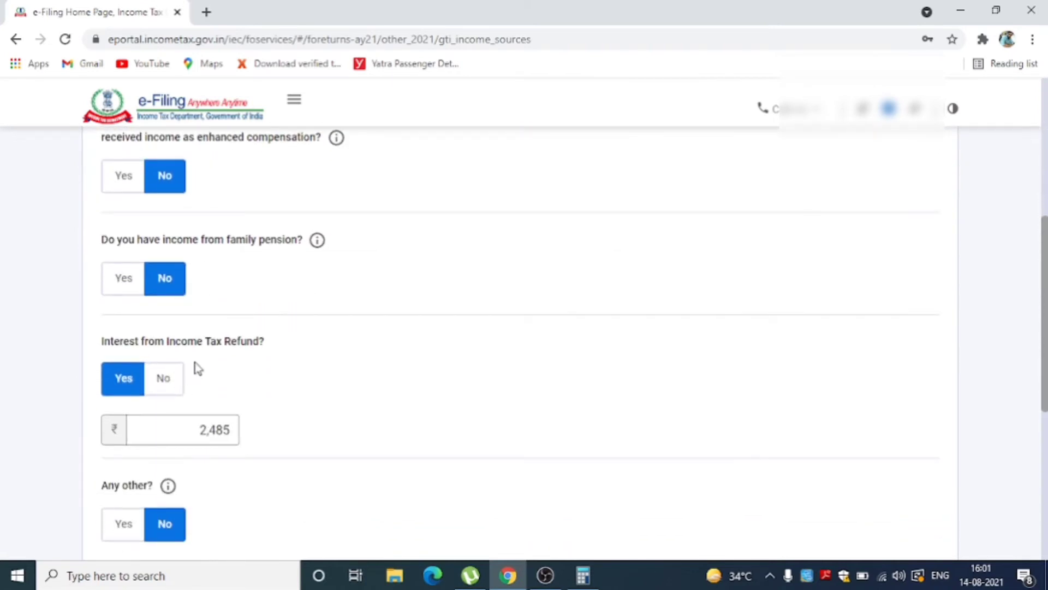
{"action": "left_click", "coordinate": [202, 437]}
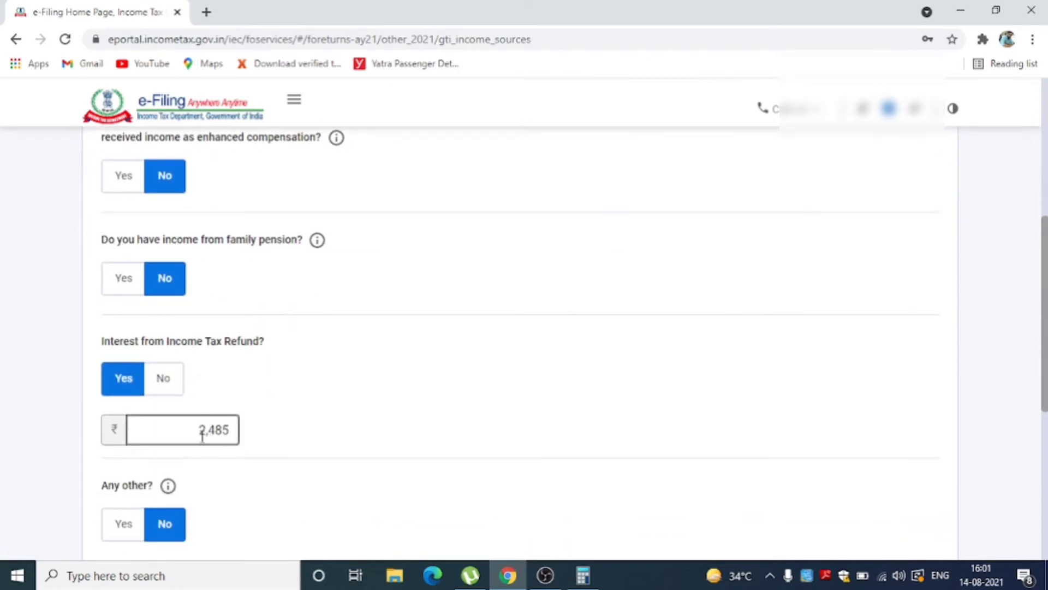
{"action": "left_click", "coordinate": [198, 354]}
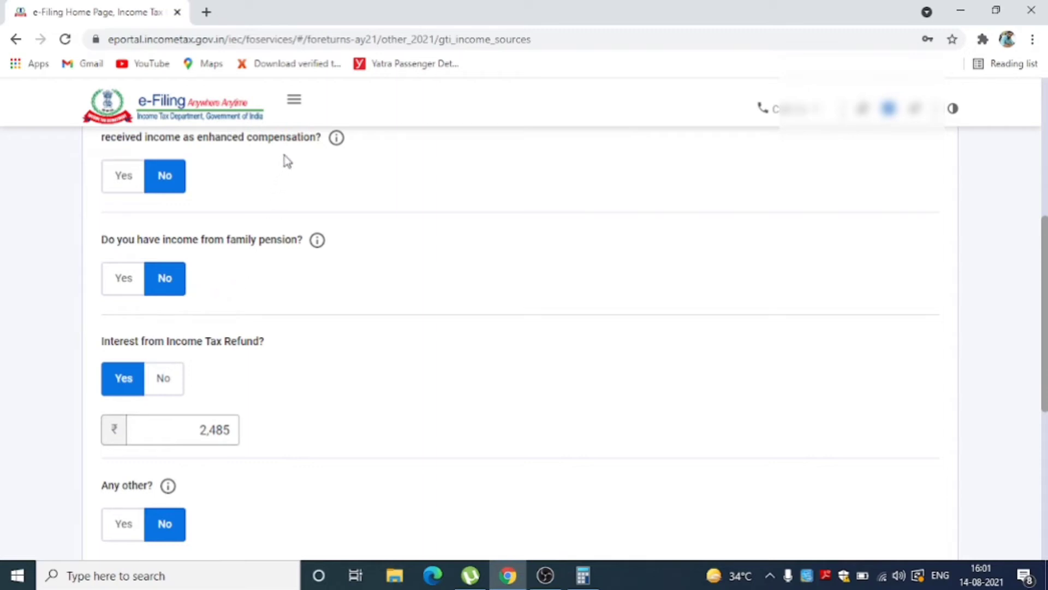
{"action": "scroll", "coordinate": [229, 306], "scroll_direction": "down", "scroll_amount": 4}
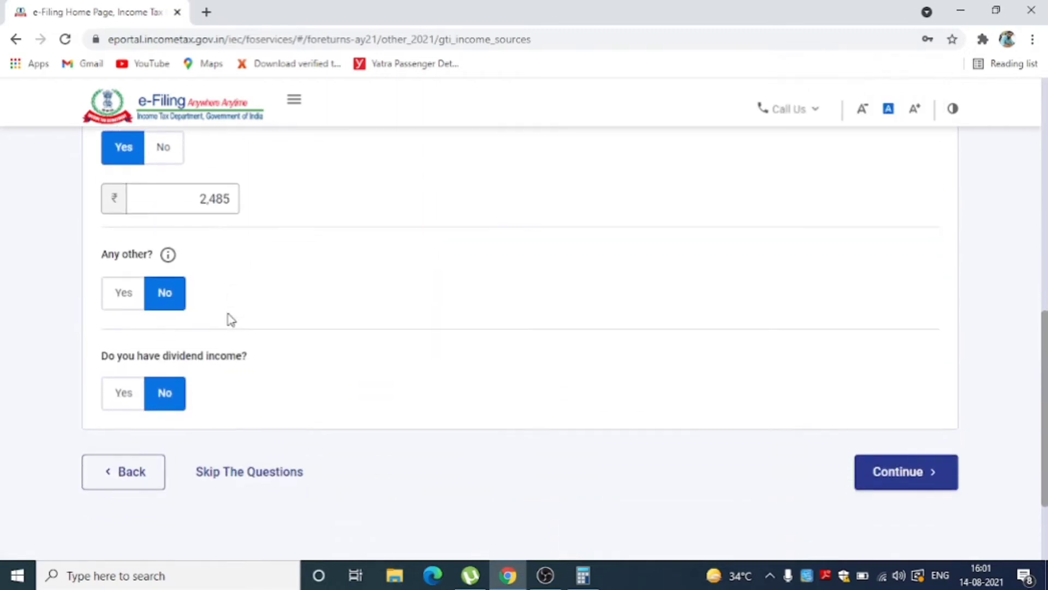
{"action": "left_click", "coordinate": [125, 401]}
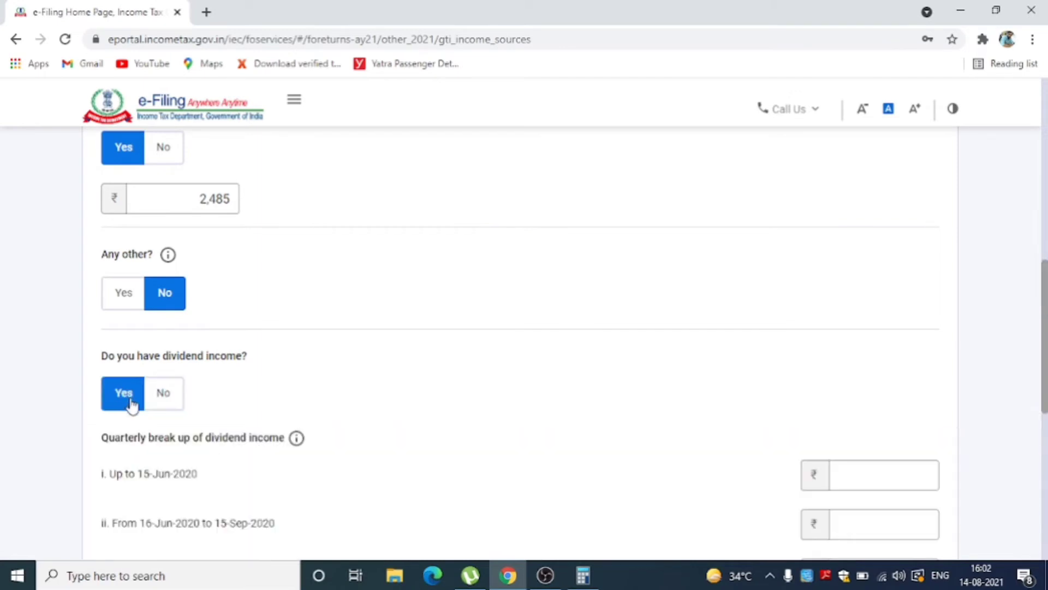
Change the dividend income answer to No and continue from the other income sources questions.
{"action": "left_click", "coordinate": [165, 394]}
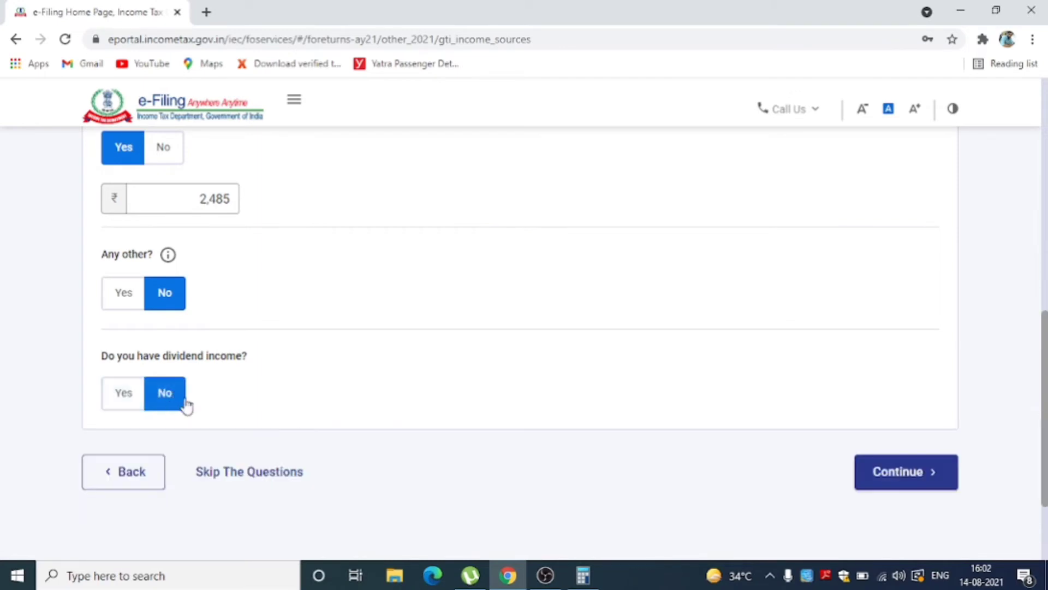
{"action": "scroll", "coordinate": [824, 352], "scroll_direction": "down", "scroll_amount": 2}
{"action": "left_click", "coordinate": [911, 406]}
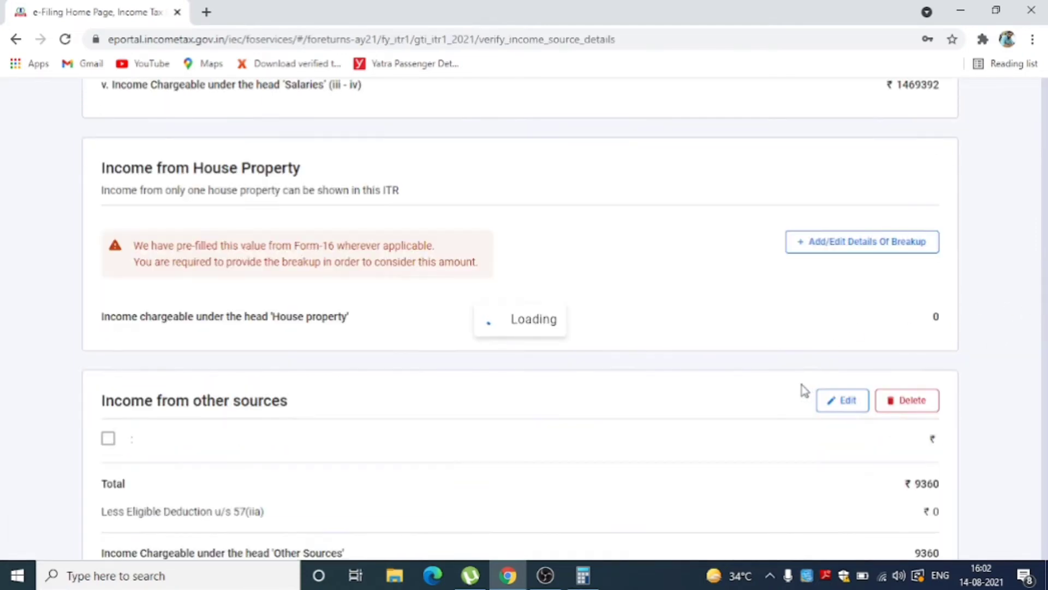
Review the salary, house property and other sources details, and confirm the Gross Total Income section.
{"action": "scroll", "coordinate": [801, 388], "scroll_direction": "down", "scroll_amount": 9}
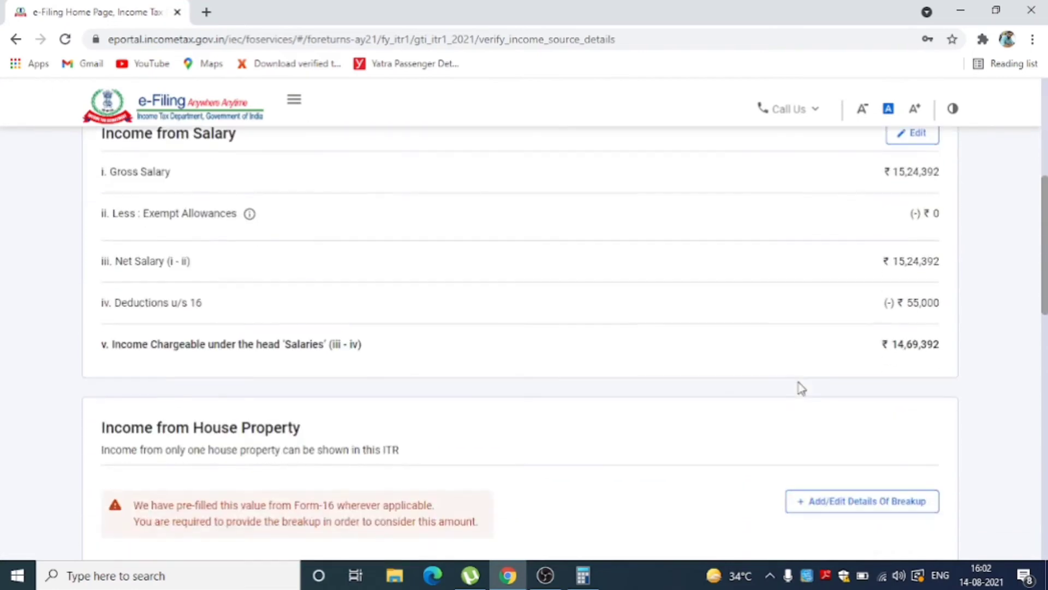
{"action": "scroll", "coordinate": [802, 388], "scroll_direction": "down", "scroll_amount": 6}
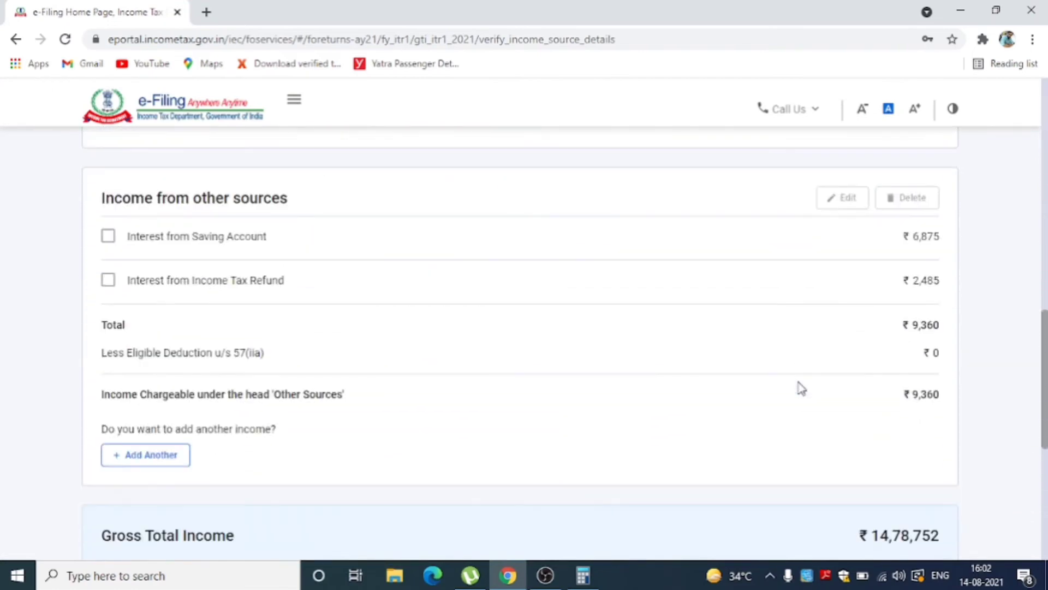
{"action": "scroll", "coordinate": [799, 388], "scroll_direction": "down", "scroll_amount": 1}
{"action": "scroll", "coordinate": [798, 389], "scroll_direction": "up", "scroll_amount": 5}
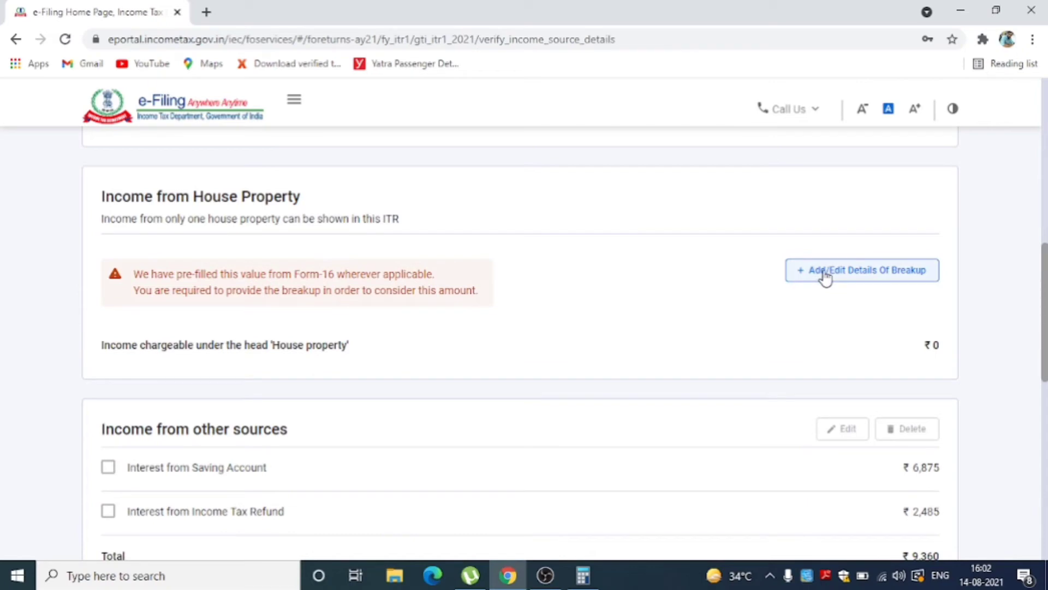
{"action": "scroll", "coordinate": [825, 276], "scroll_direction": "down", "scroll_amount": 10}
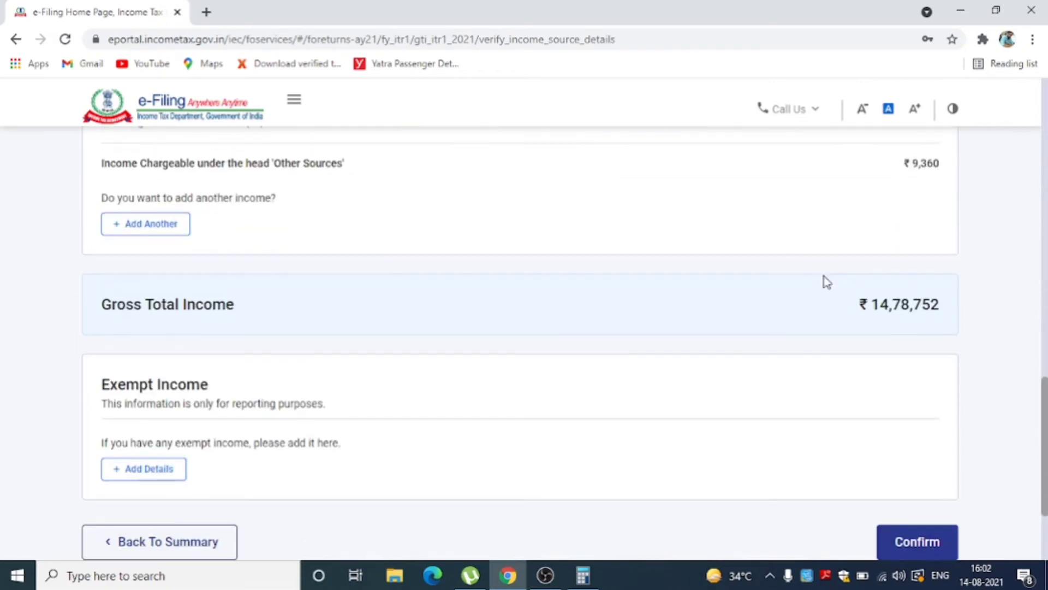
{"action": "left_click", "coordinate": [915, 393]}
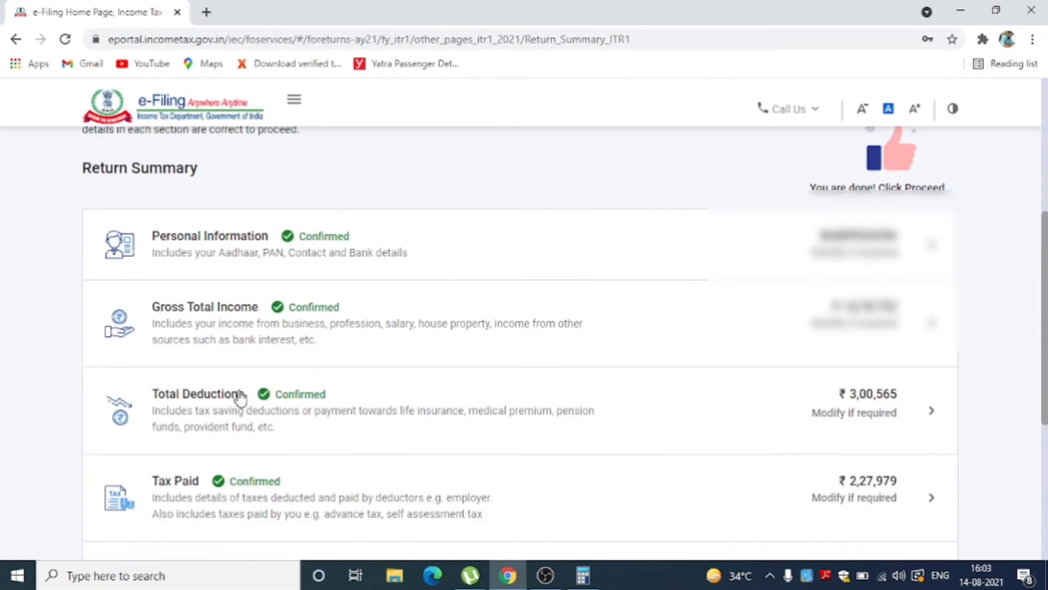
Open the Total Deductions section, look through its questions, and answer No to claiming a deduction under section 80GG.
{"action": "left_click", "coordinate": [254, 395]}
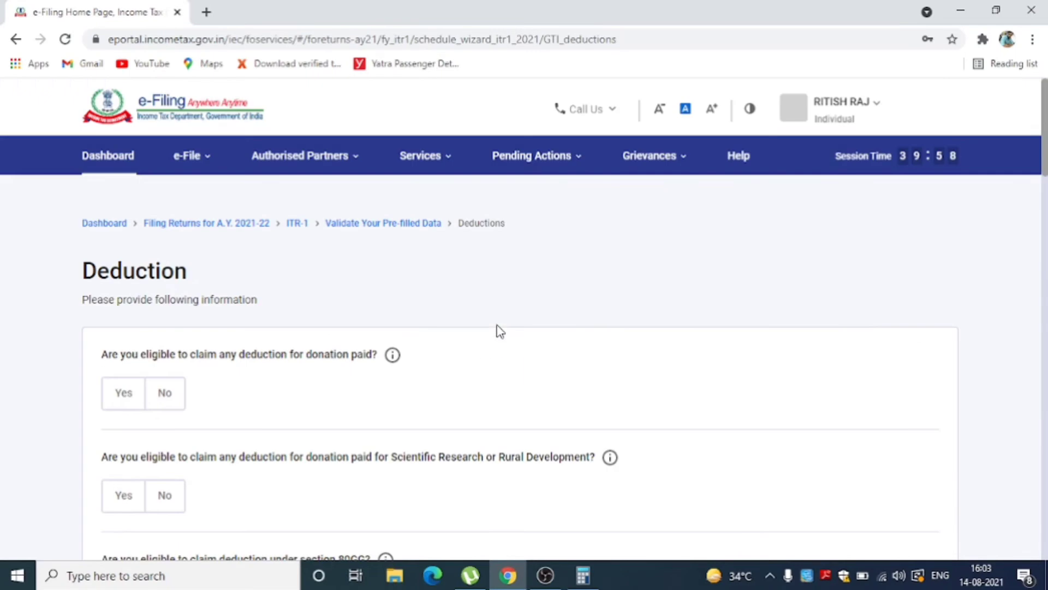
{"action": "scroll", "coordinate": [500, 331], "scroll_direction": "down", "scroll_amount": 5}
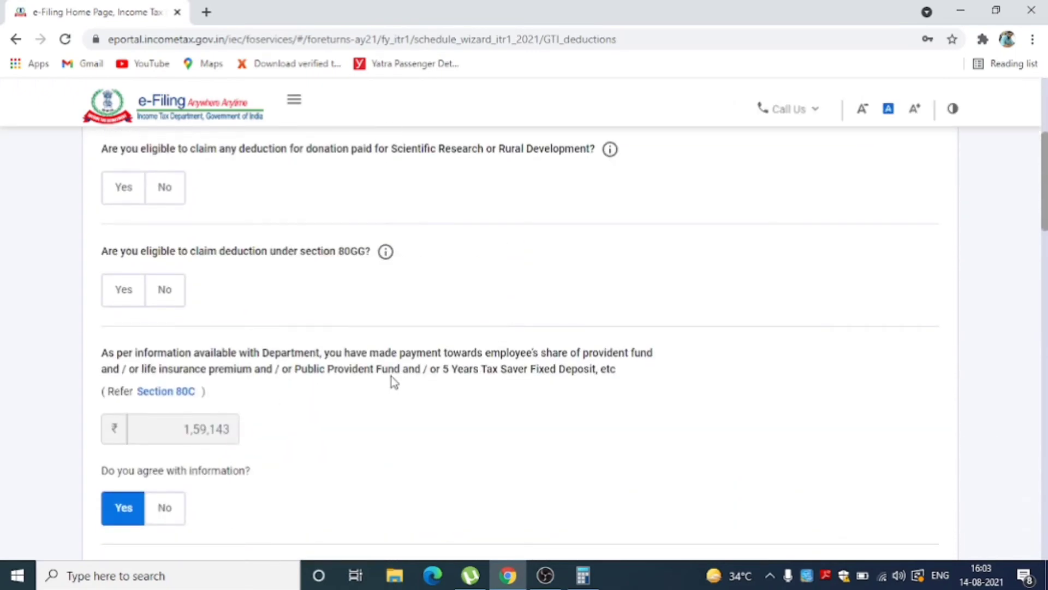
{"action": "scroll", "coordinate": [391, 371], "scroll_direction": "down", "scroll_amount": 8}
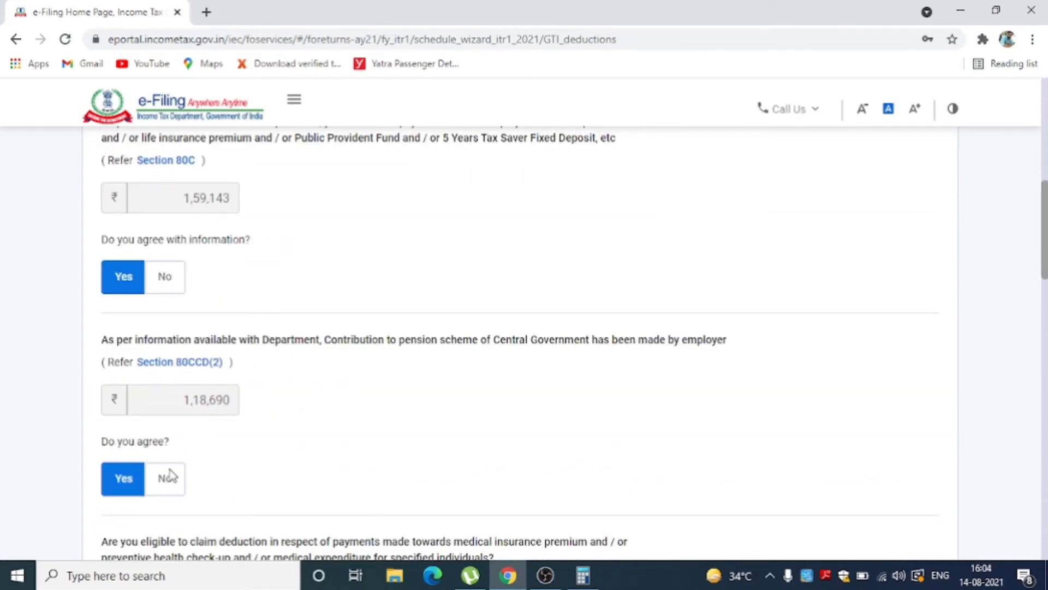
{"action": "scroll", "coordinate": [217, 401], "scroll_direction": "down", "scroll_amount": 3}
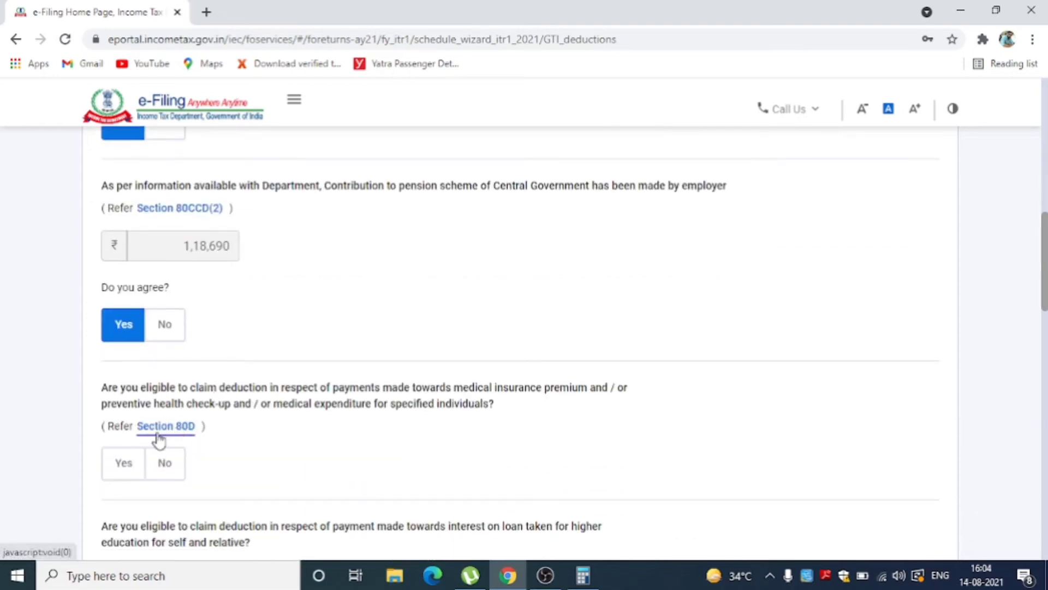
{"action": "scroll", "coordinate": [170, 426], "scroll_direction": "up", "scroll_amount": 6}
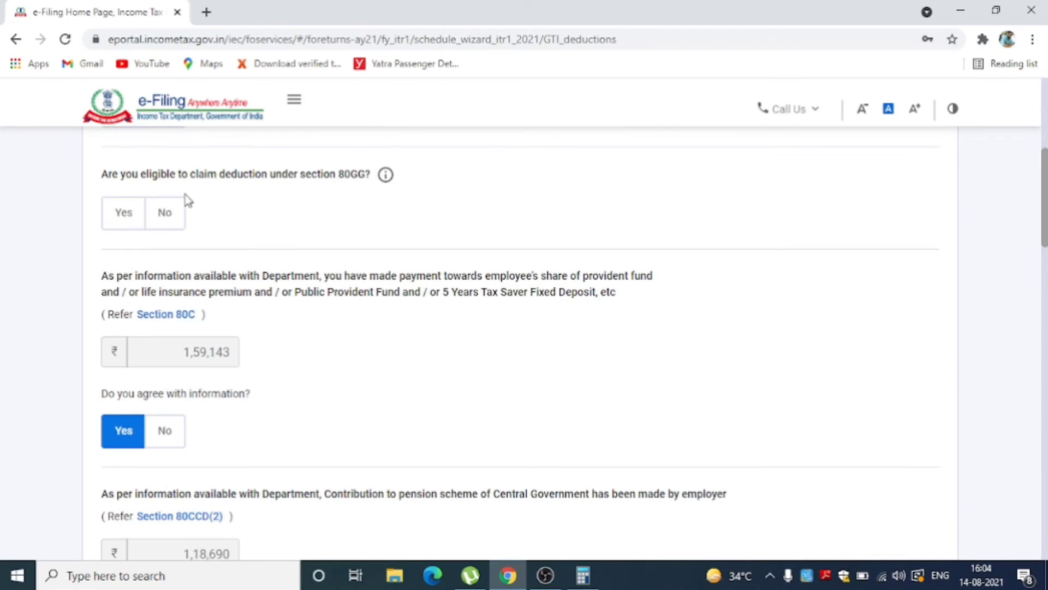
{"action": "left_click", "coordinate": [132, 218]}
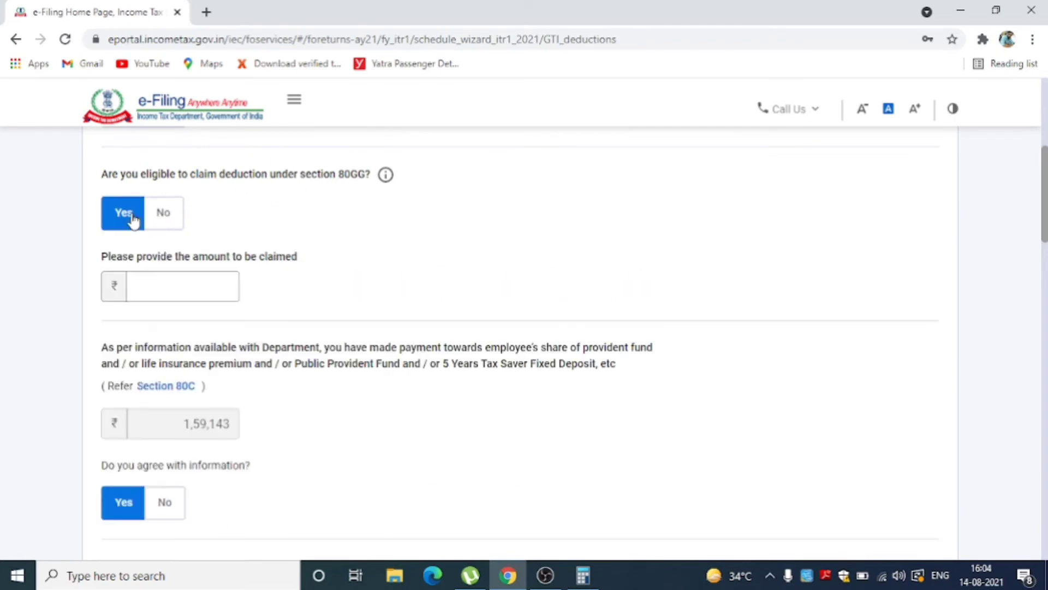
{"action": "left_click", "coordinate": [164, 221]}
Try answering No to agreeing with the section 80C payment information, and set the answer back to Yes.
{"action": "scroll", "coordinate": [225, 264], "scroll_direction": "down", "scroll_amount": 3}
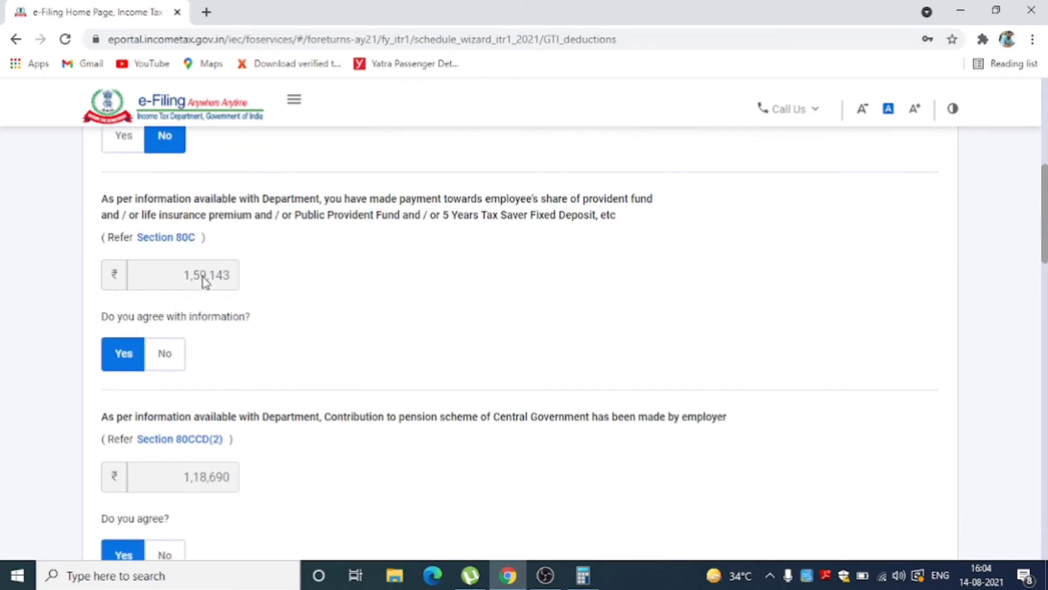
{"action": "left_click", "coordinate": [167, 355]}
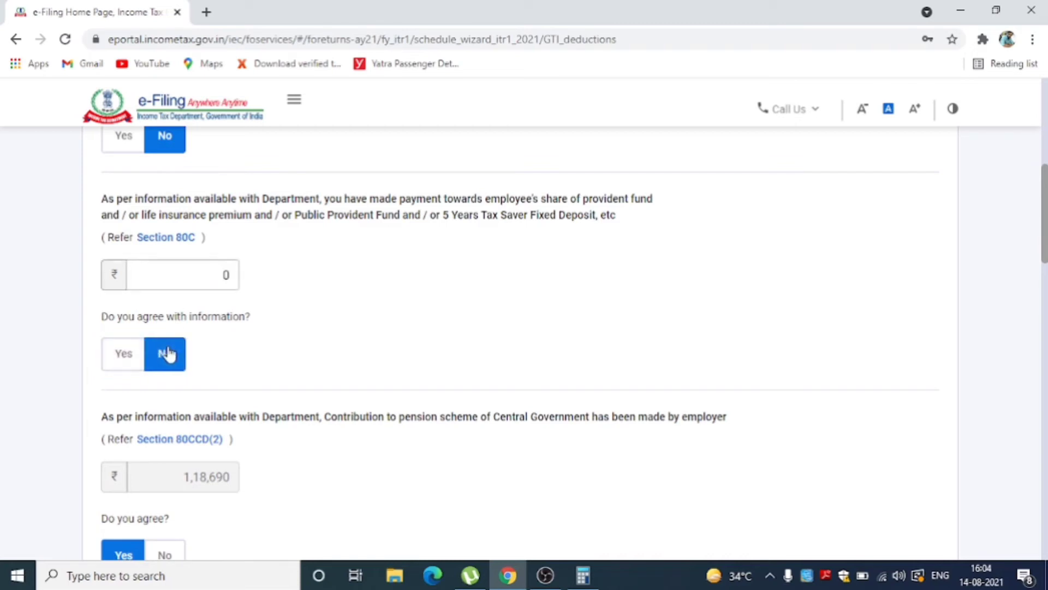
{"action": "left_click", "coordinate": [131, 353]}
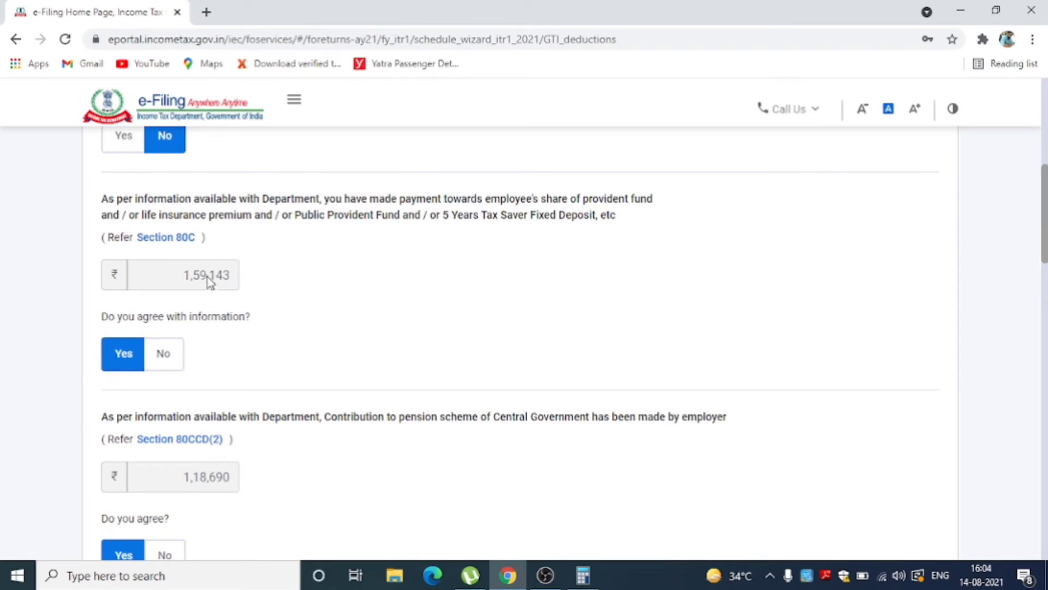
Check the remaining deduction questions and the deduction type table down to 80U, and continue to the deduction verification.
{"action": "scroll", "coordinate": [283, 289], "scroll_direction": "down", "scroll_amount": 12}
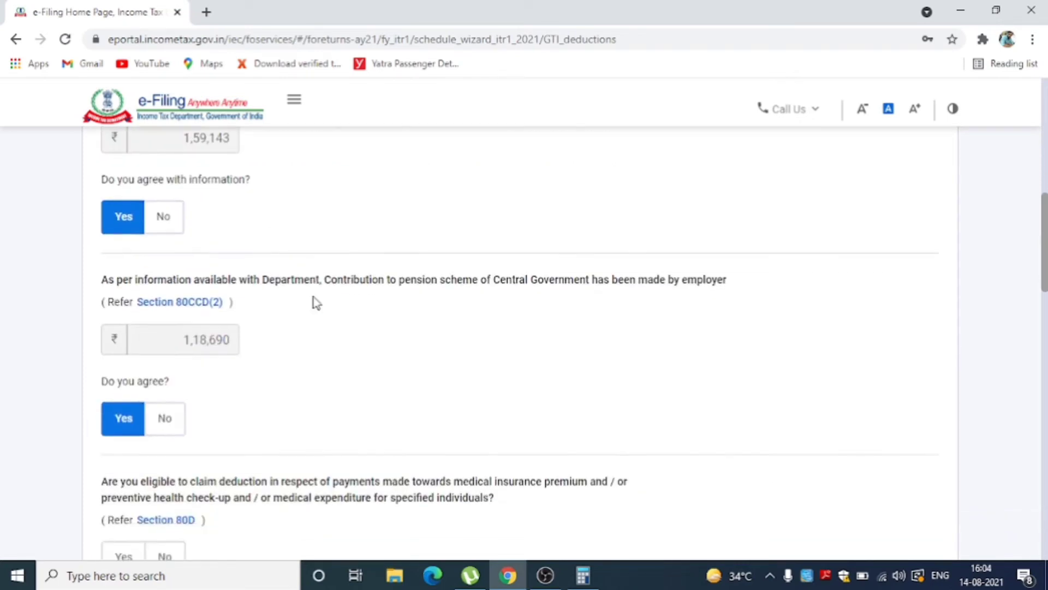
{"action": "scroll", "coordinate": [332, 301], "scroll_direction": "down", "scroll_amount": 3}
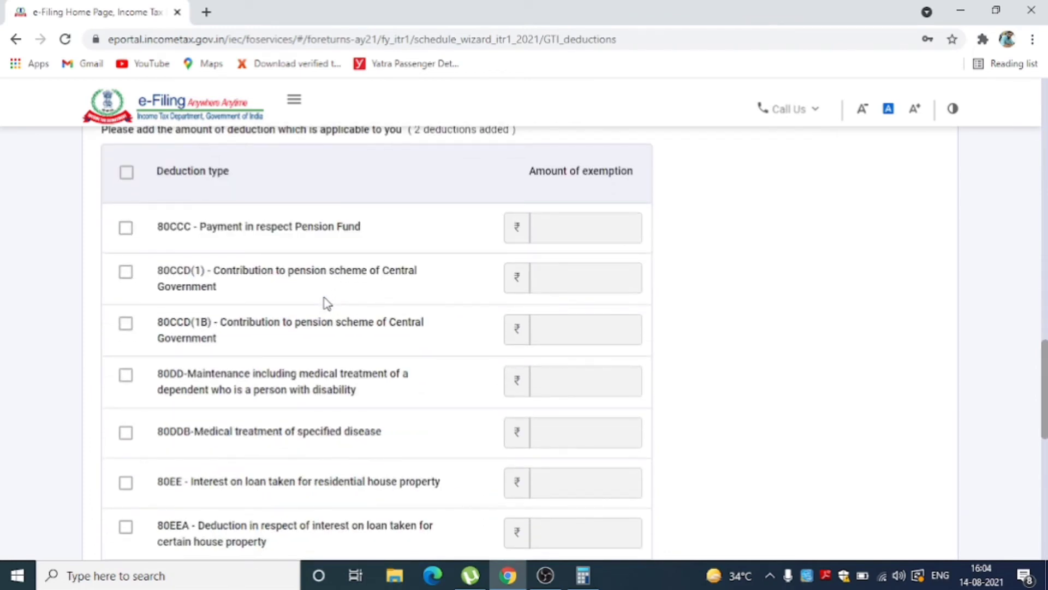
{"action": "scroll", "coordinate": [327, 303], "scroll_direction": "down", "scroll_amount": 3}
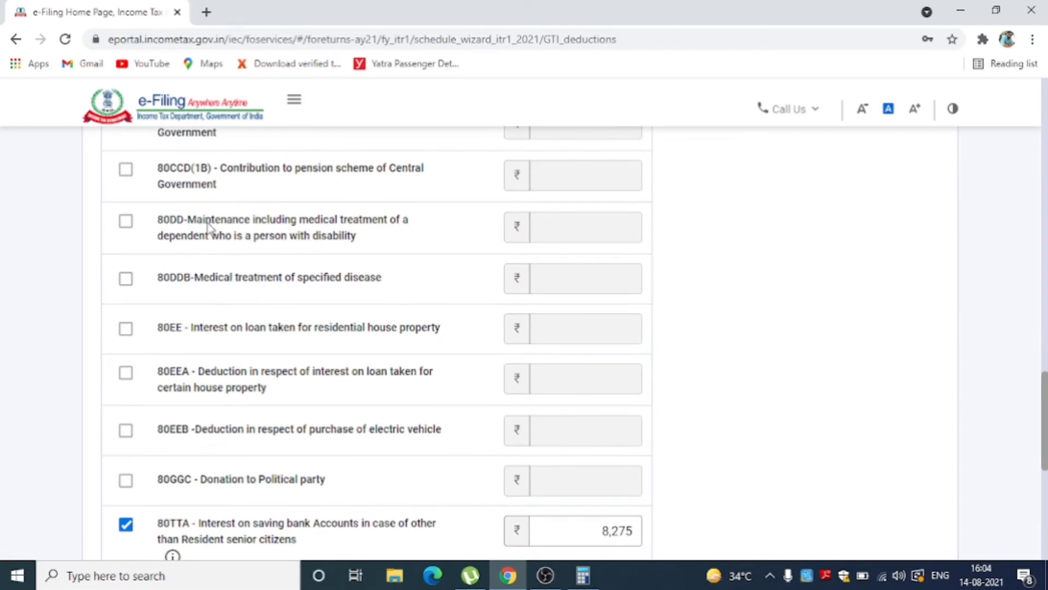
{"action": "scroll", "coordinate": [208, 226], "scroll_direction": "down", "scroll_amount": 3}
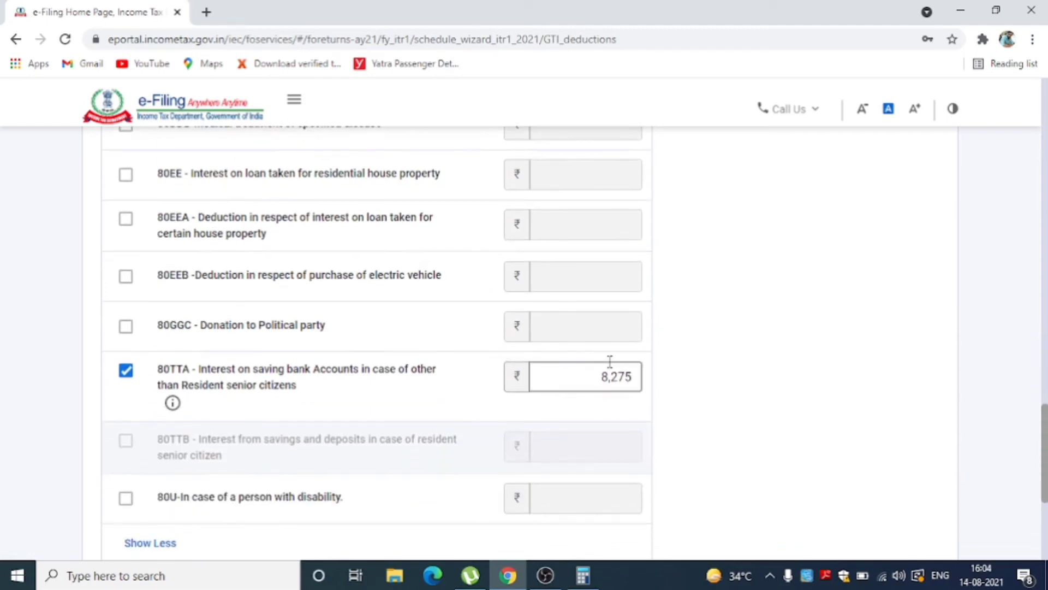
{"action": "scroll", "coordinate": [610, 358], "scroll_direction": "down", "scroll_amount": 5}
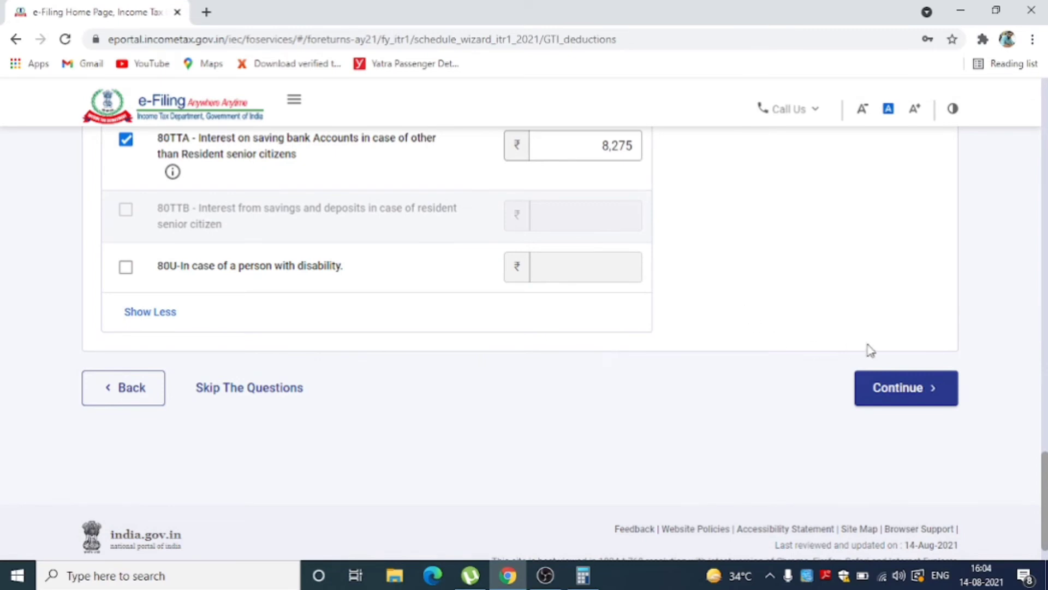
{"action": "left_click", "coordinate": [907, 393]}
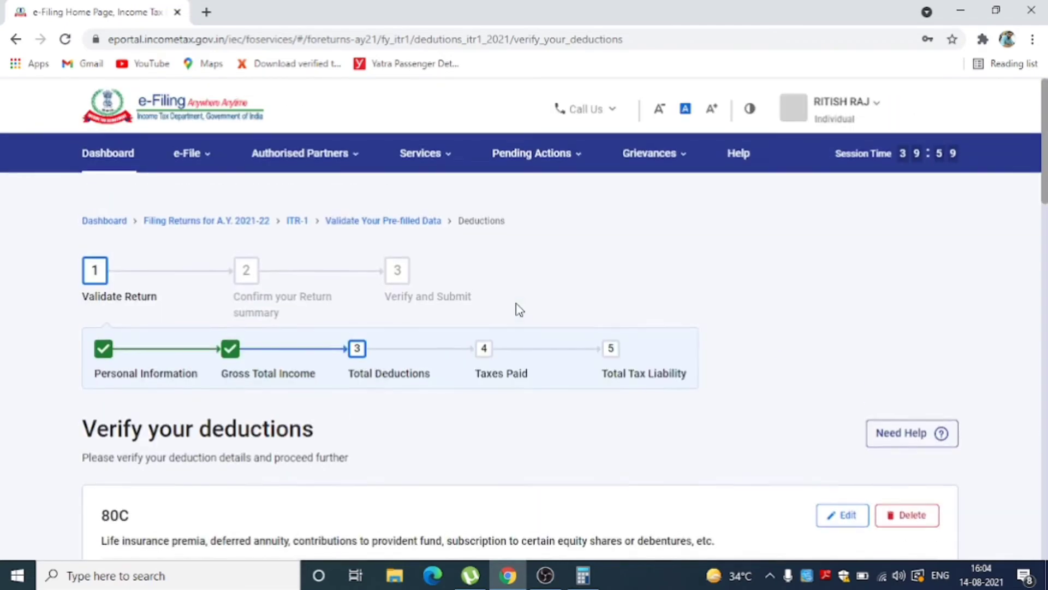
Verify the 80C, 80D, 80TTA and 80CCD(2) deduction amounts and the other available claims, and confirm the Total Deductions section.
{"action": "scroll", "coordinate": [519, 306], "scroll_direction": "down", "scroll_amount": 5}
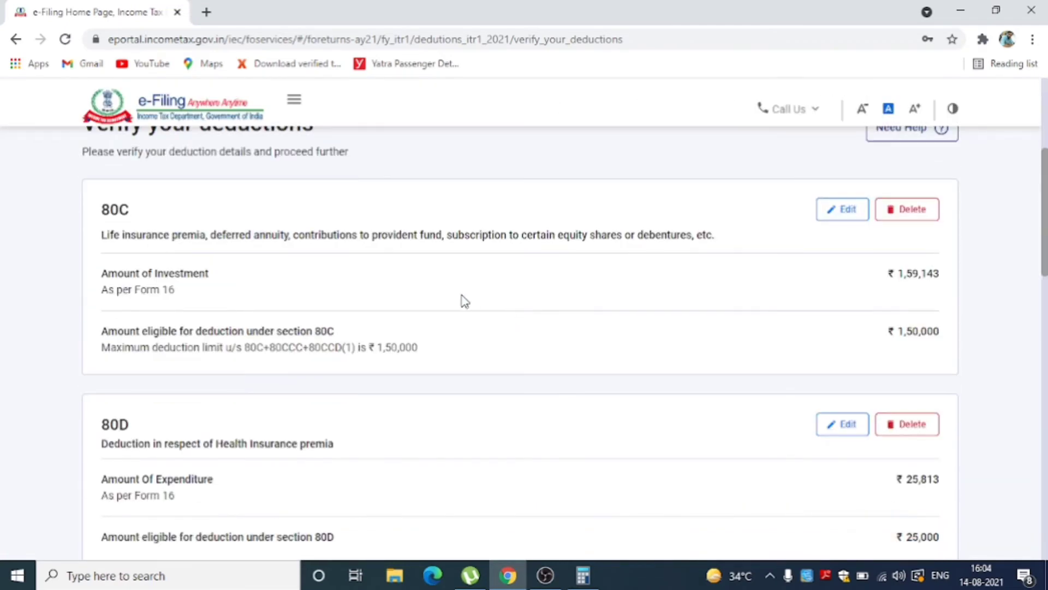
{"action": "scroll", "coordinate": [432, 350], "scroll_direction": "down", "scroll_amount": 1}
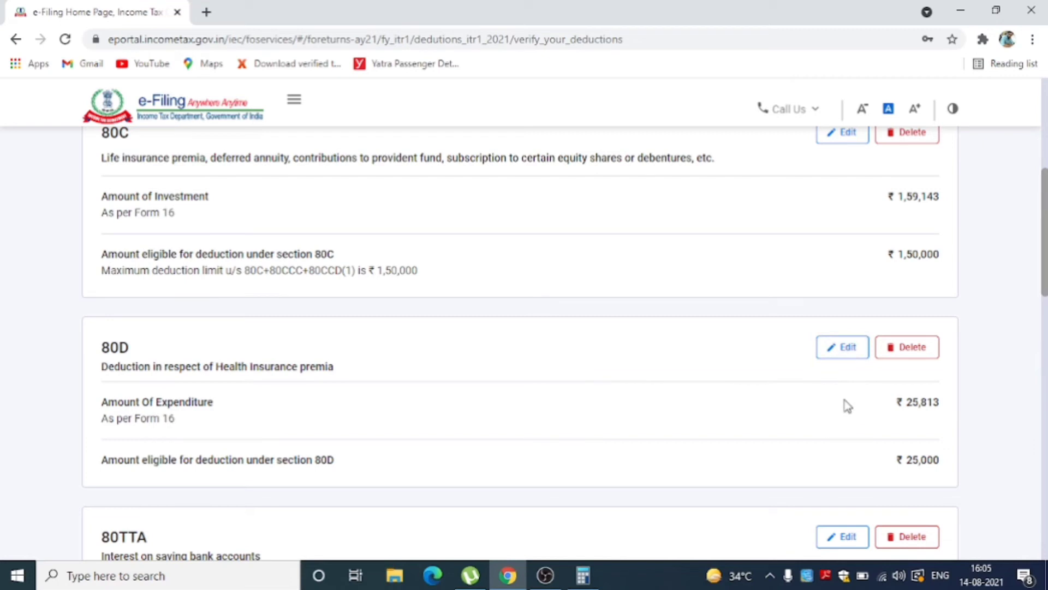
{"action": "scroll", "coordinate": [848, 406], "scroll_direction": "down", "scroll_amount": 5}
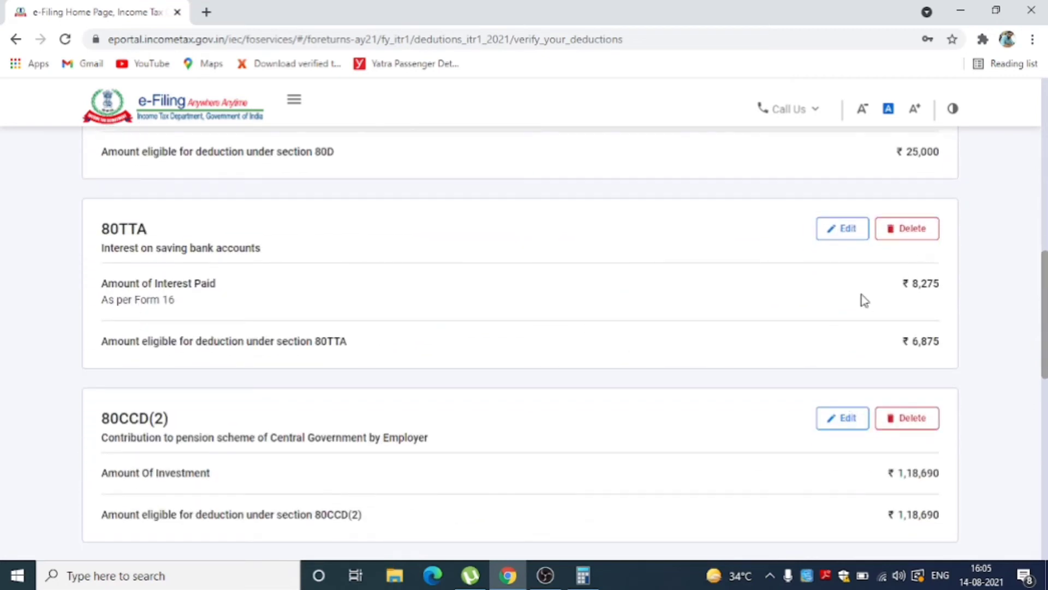
{"action": "scroll", "coordinate": [844, 355], "scroll_direction": "down", "scroll_amount": 1}
{"action": "scroll", "coordinate": [845, 356], "scroll_direction": "down", "scroll_amount": 1}
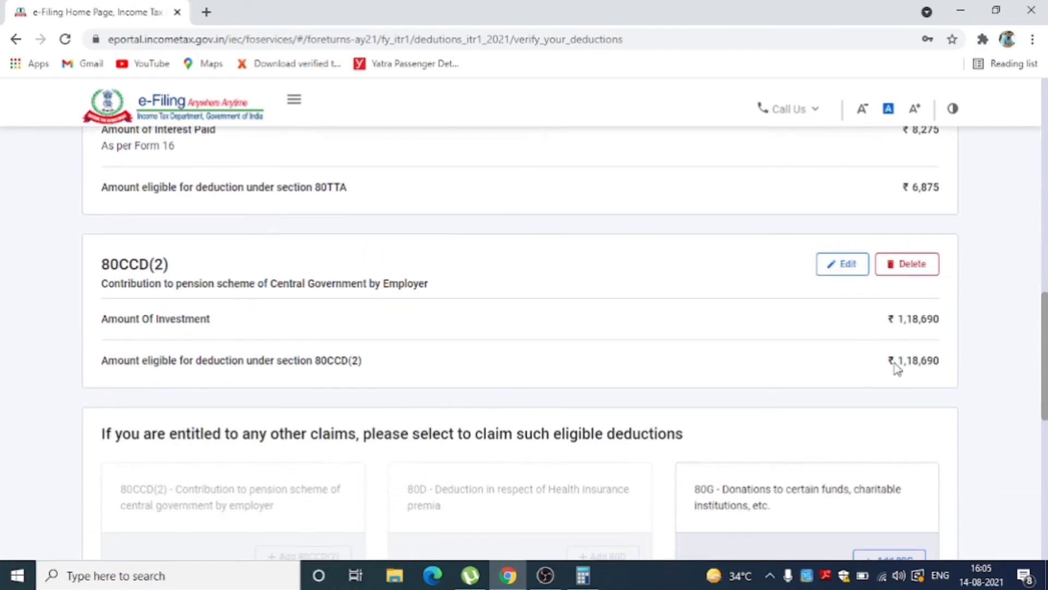
{"action": "scroll", "coordinate": [917, 339], "scroll_direction": "down", "scroll_amount": 7}
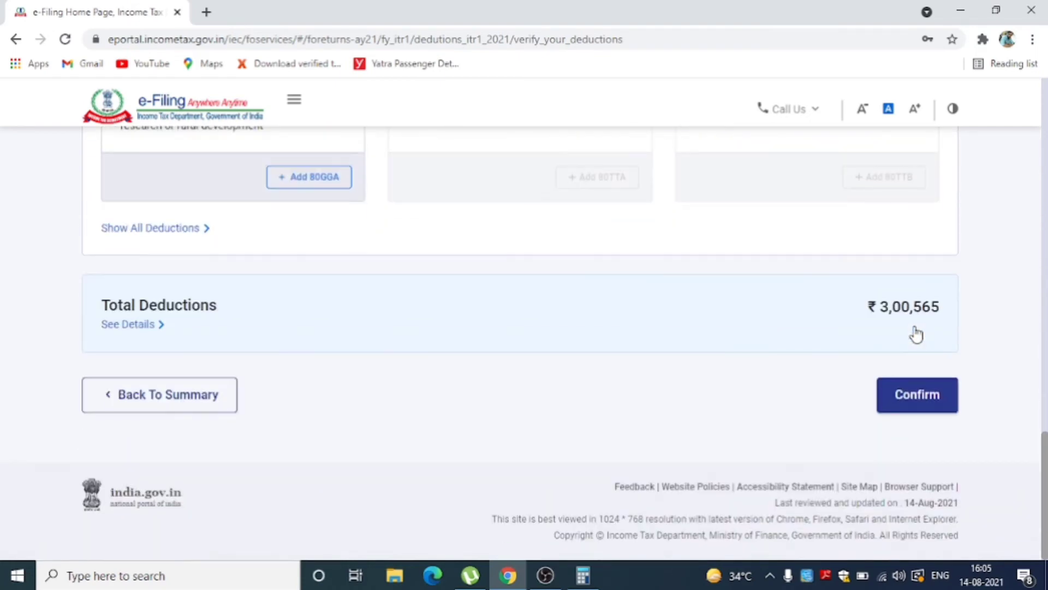
{"action": "scroll", "coordinate": [570, 257], "scroll_direction": "up", "scroll_amount": 2}
{"action": "scroll", "coordinate": [573, 264], "scroll_direction": "down", "scroll_amount": 2}
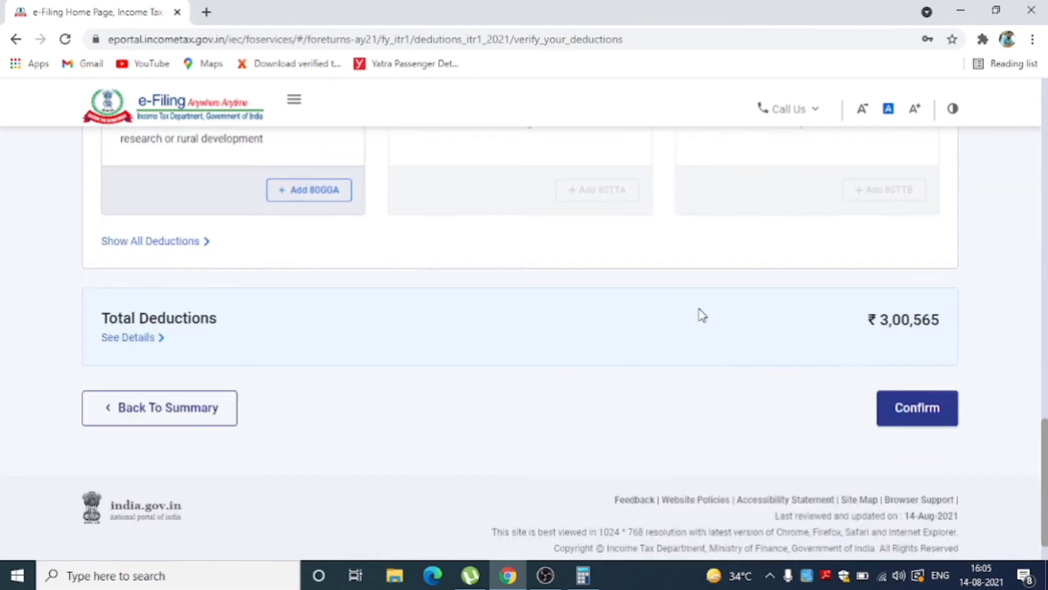
{"action": "left_click", "coordinate": [915, 396]}
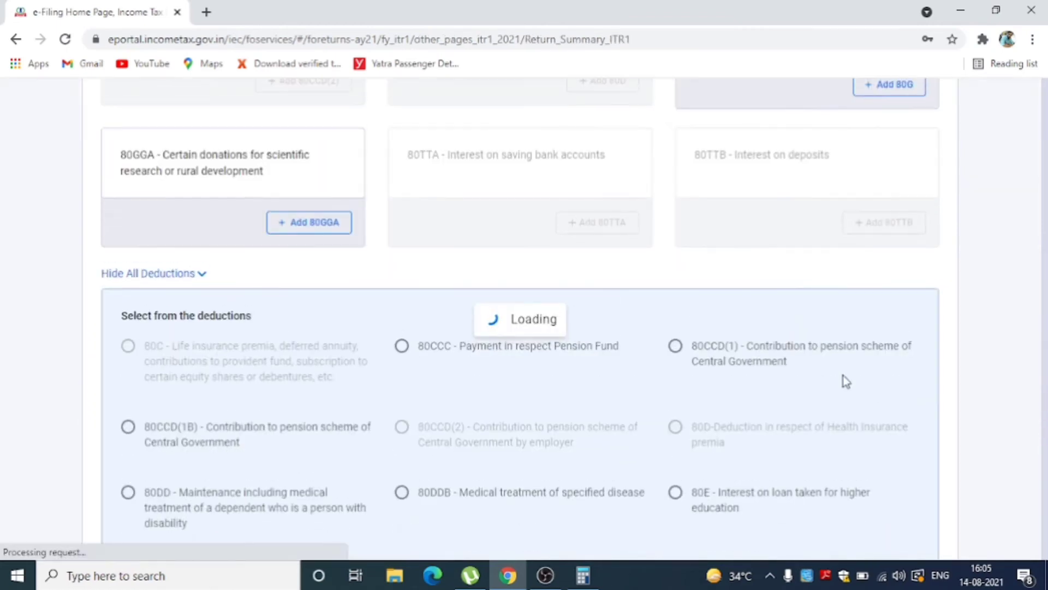
Open the Tax Paid section and show the details of the advance tax and self-assessment tax payments.
{"action": "scroll", "coordinate": [828, 352], "scroll_direction": "down", "scroll_amount": 10}
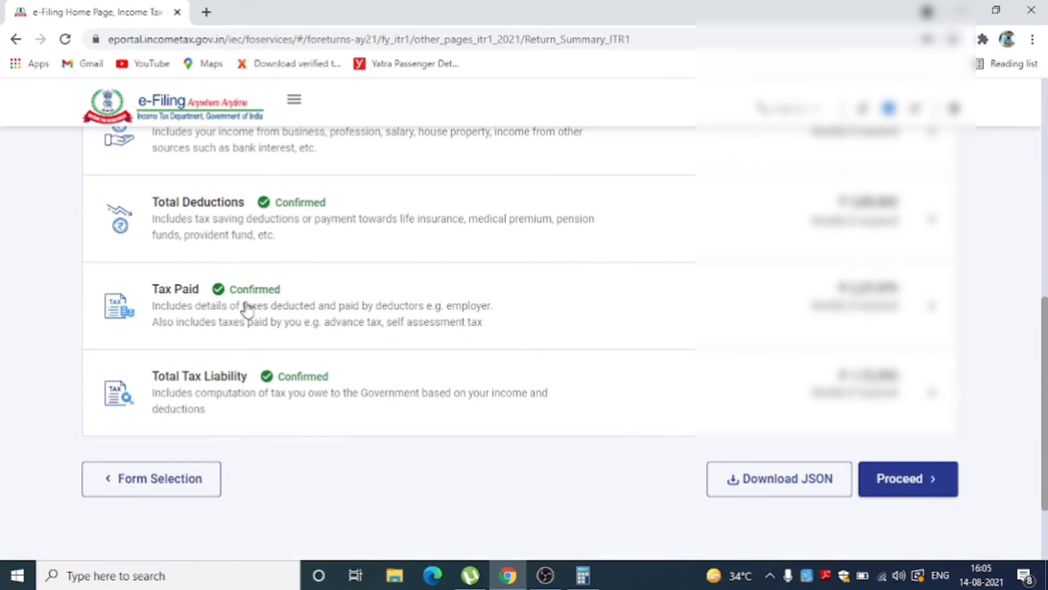
{"action": "left_click", "coordinate": [194, 296]}
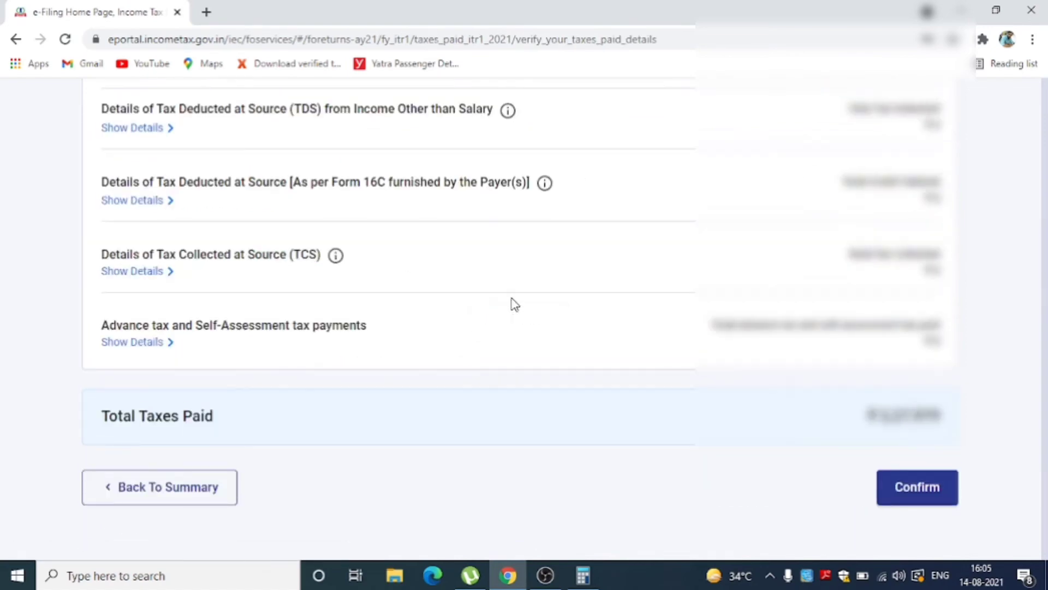
{"action": "scroll", "coordinate": [463, 321], "scroll_direction": "down", "scroll_amount": 7}
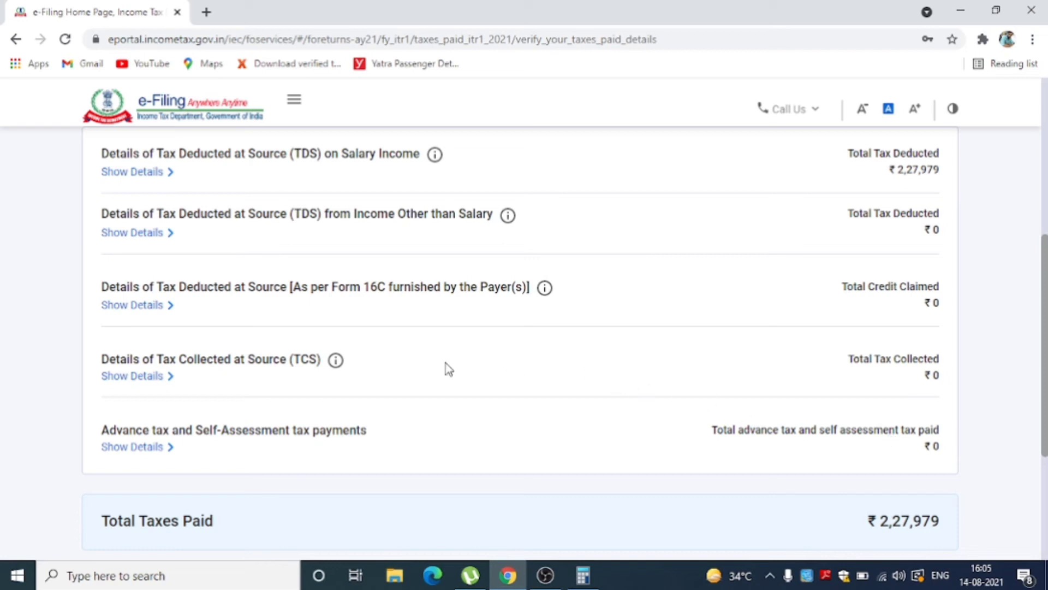
{"action": "left_click", "coordinate": [152, 449]}
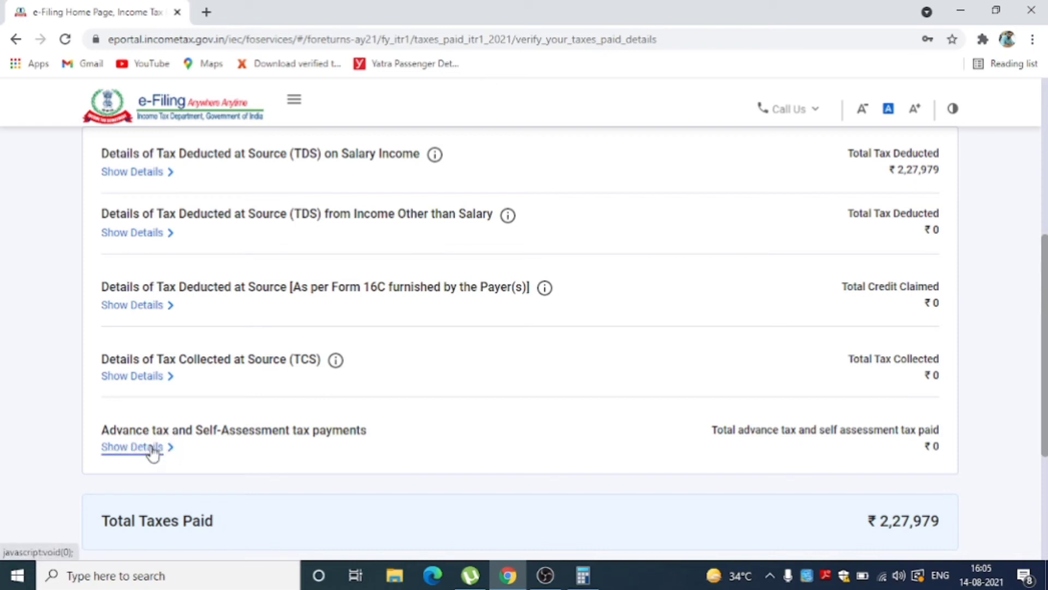
{"action": "left_click", "coordinate": [152, 449]}
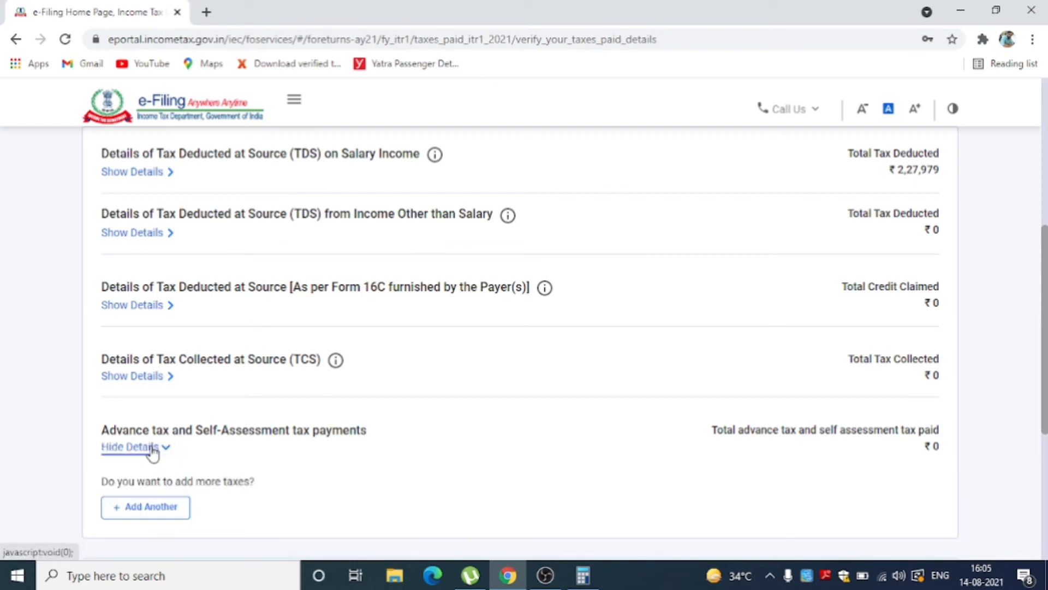
{"action": "scroll", "coordinate": [175, 449], "scroll_direction": "down", "scroll_amount": 3}
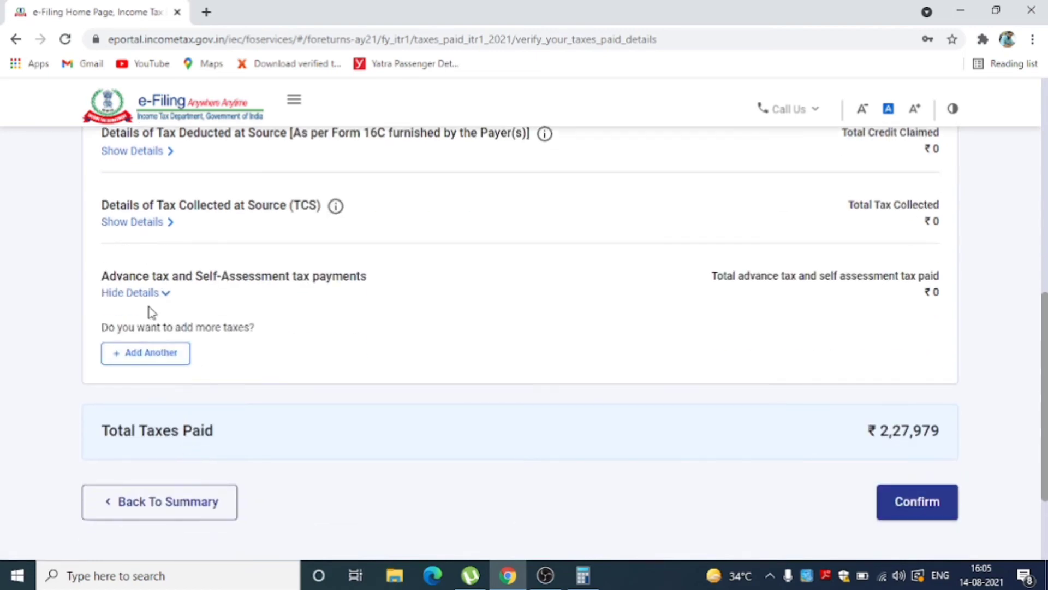
Check the entry form for adding an advance or self-assessment tax payment, and cancel it without adding one.
{"action": "left_click", "coordinate": [146, 355]}
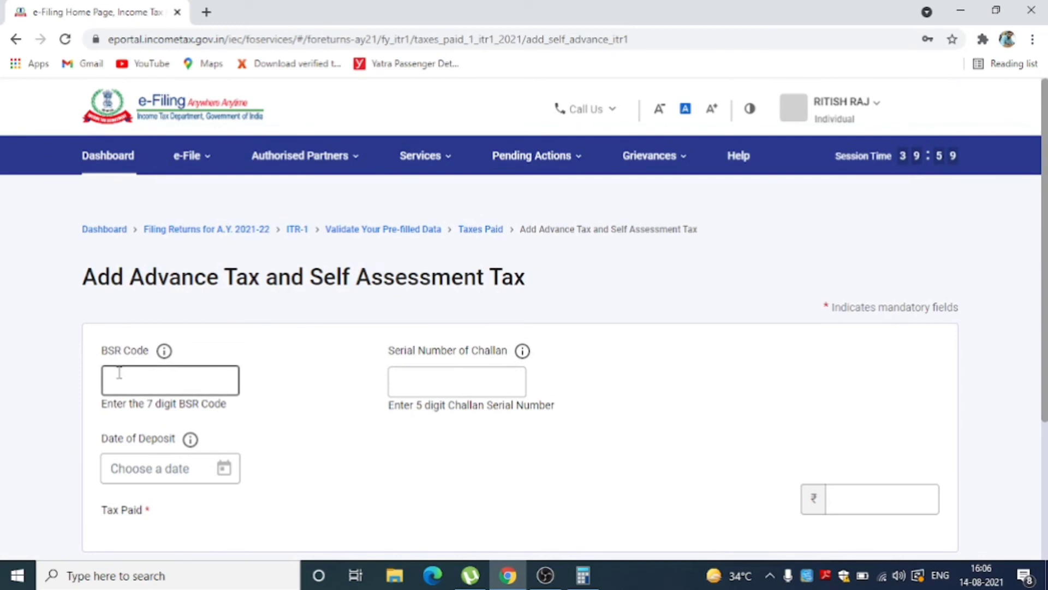
{"action": "scroll", "coordinate": [501, 375], "scroll_direction": "down", "scroll_amount": 3}
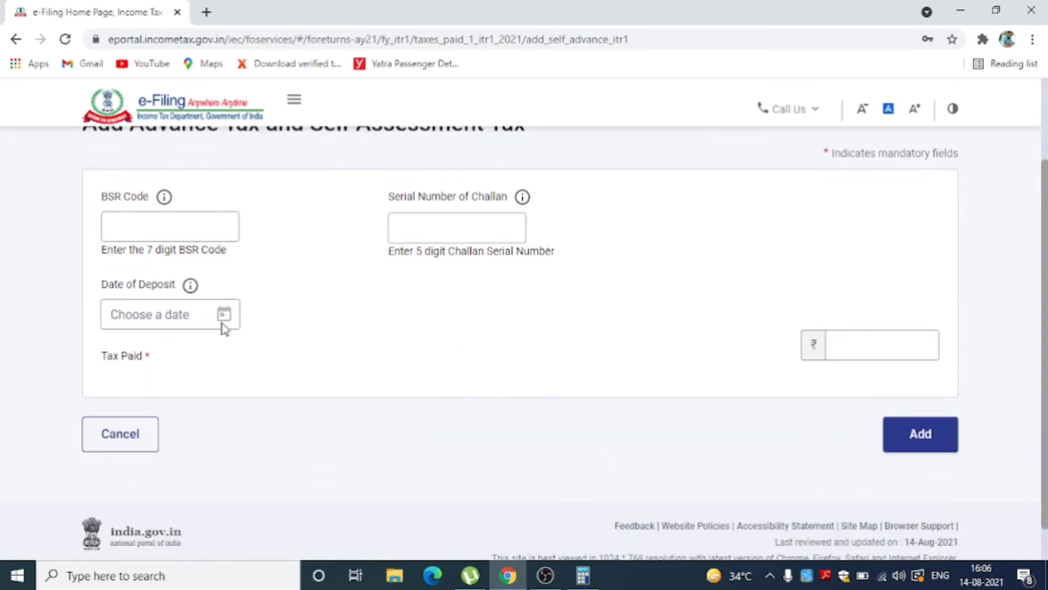
{"action": "left_click", "coordinate": [121, 436]}
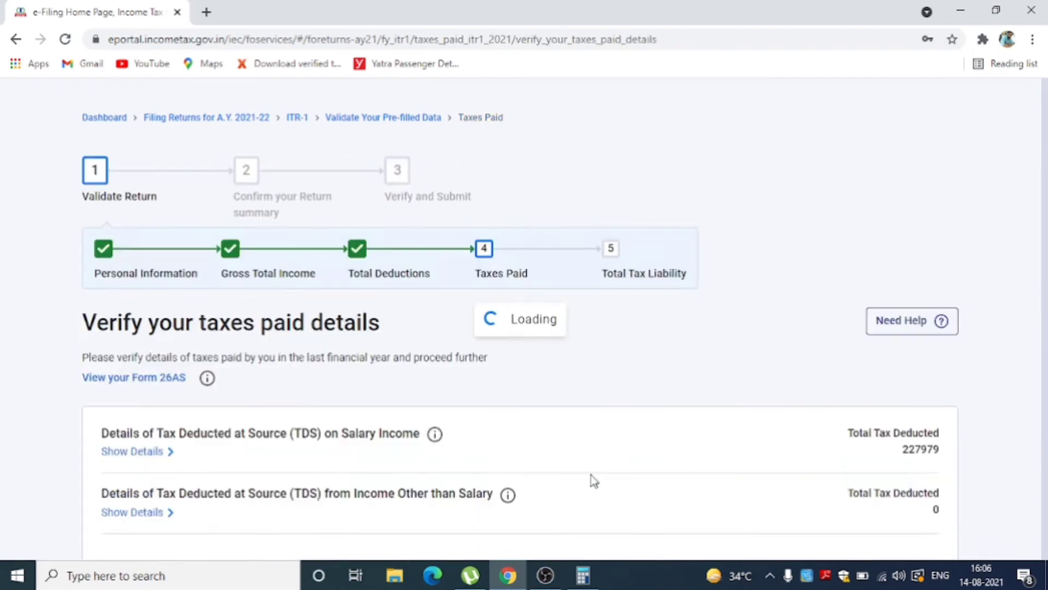
Confirm the Taxes Paid section and open the Total Tax Liability section from the return summary.
{"action": "scroll", "coordinate": [592, 480], "scroll_direction": "down", "scroll_amount": 10}
{"action": "left_click", "coordinate": [917, 371]}
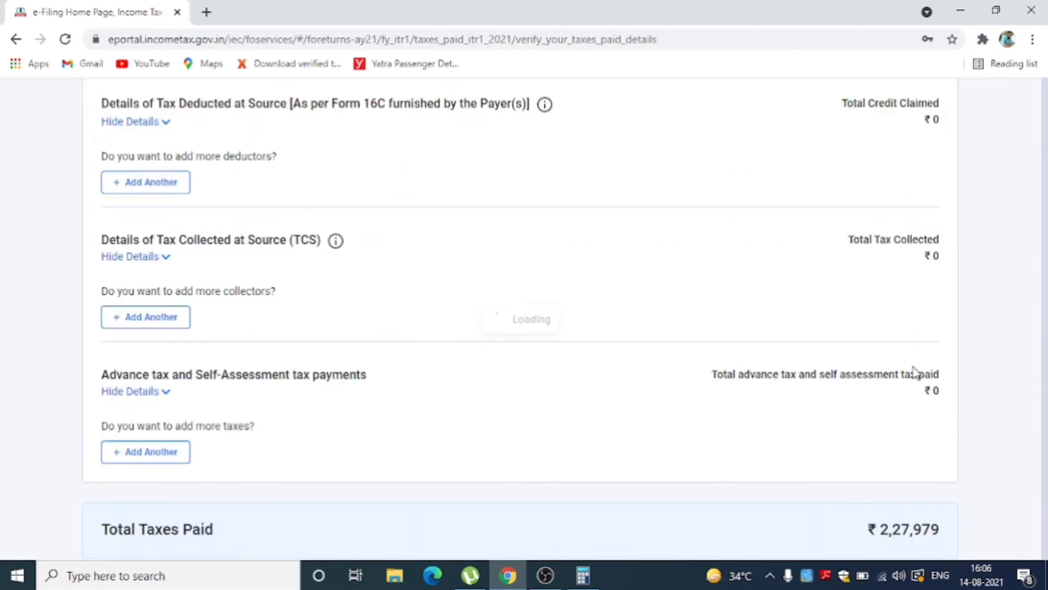
{"action": "scroll", "coordinate": [680, 393], "scroll_direction": "down", "scroll_amount": 10}
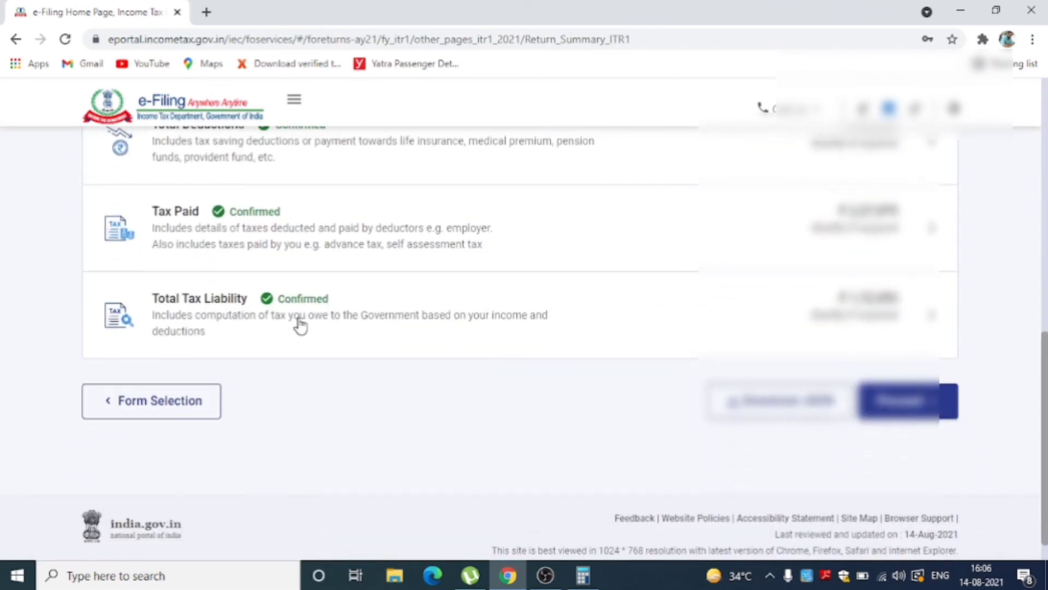
{"action": "left_click", "coordinate": [207, 307]}
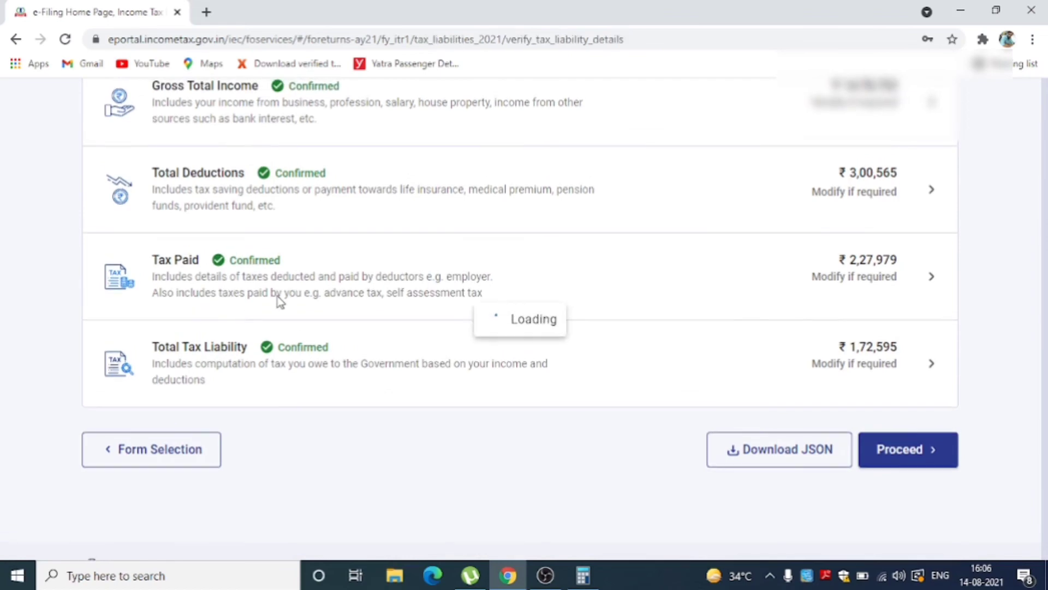
Set the relief u/s 89 in the computation of tax to 20,159.
{"action": "scroll", "coordinate": [333, 285], "scroll_direction": "down", "scroll_amount": 5}
{"action": "scroll", "coordinate": [470, 262], "scroll_direction": "down", "scroll_amount": 4}
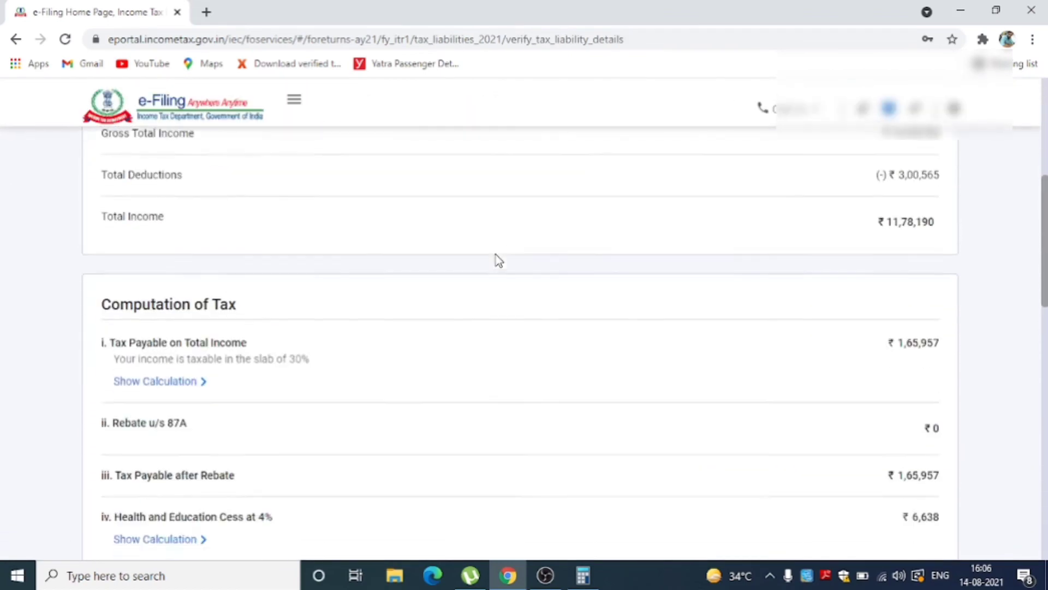
{"action": "scroll", "coordinate": [874, 270], "scroll_direction": "down", "scroll_amount": 2}
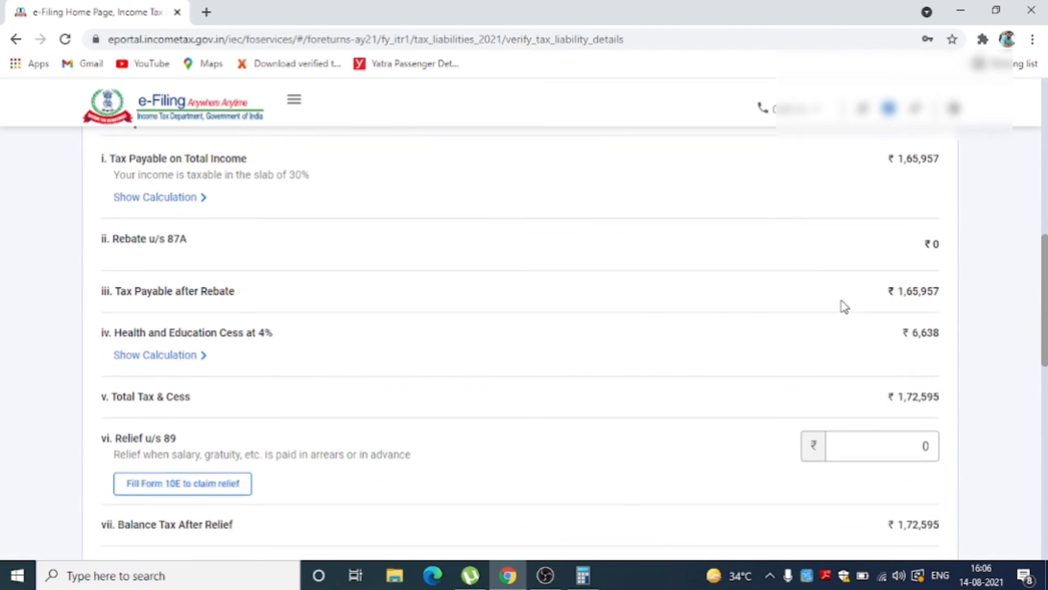
{"action": "scroll", "coordinate": [845, 306], "scroll_direction": "down", "scroll_amount": 2}
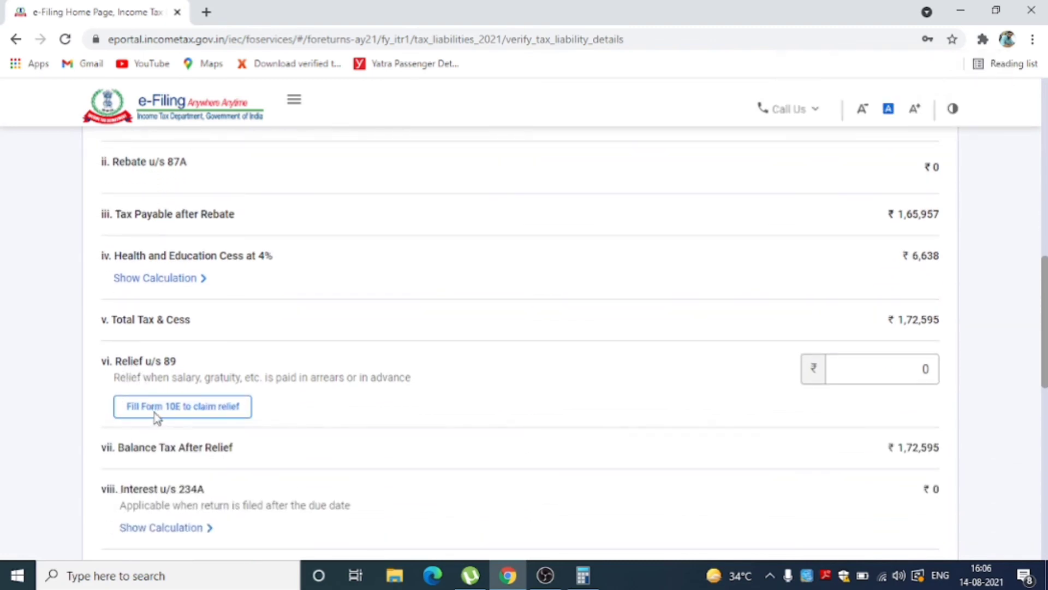
{"action": "left_click", "coordinate": [891, 364]}
{"action": "key", "text": "BackSpace"}
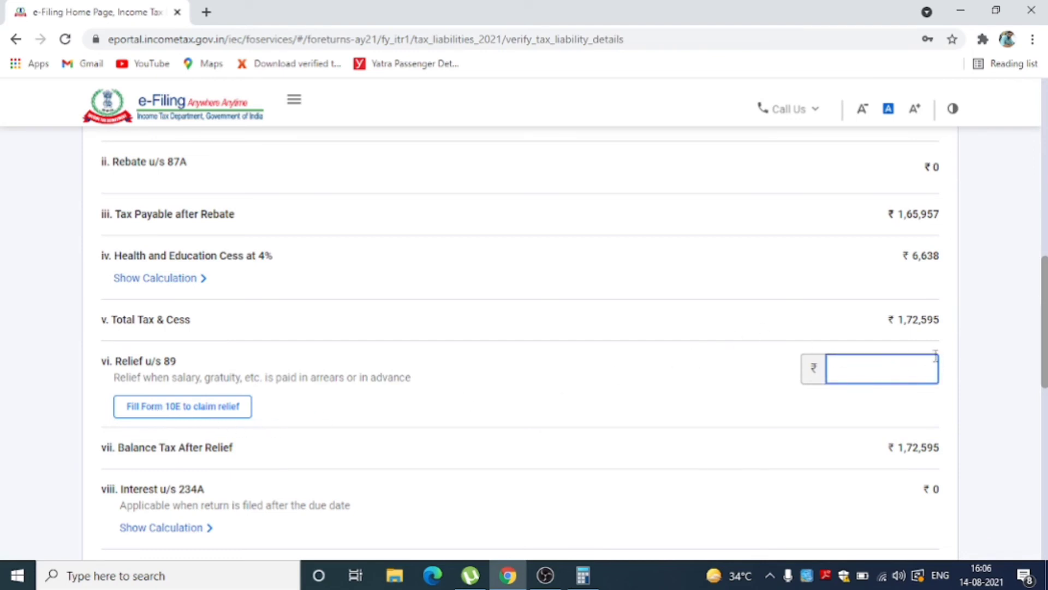
{"action": "type", "text": "20159"}
{"action": "left_click", "coordinate": [677, 461]}
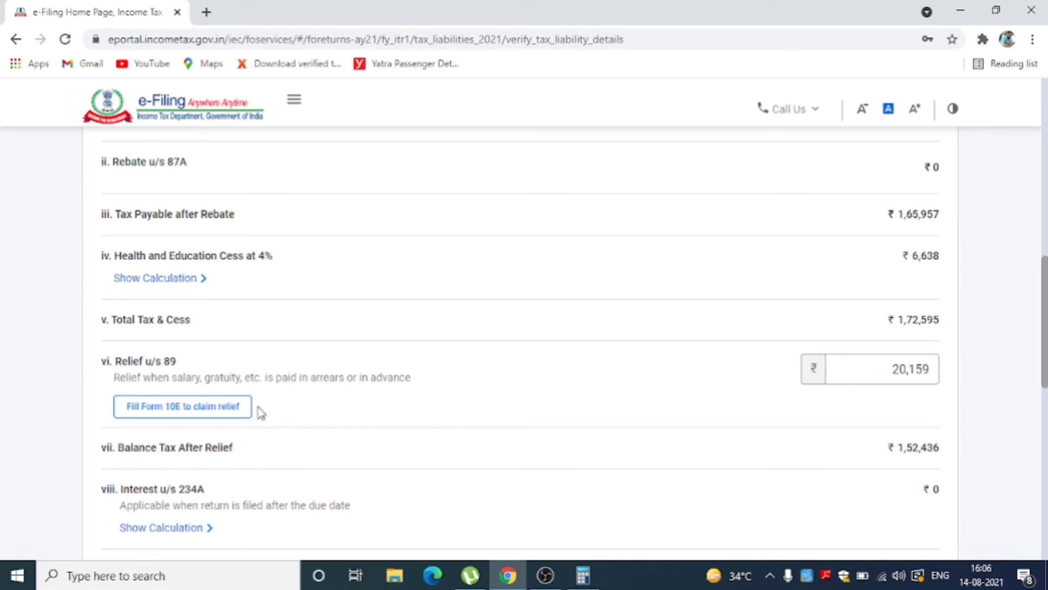
{"action": "left_click", "coordinate": [860, 371]}
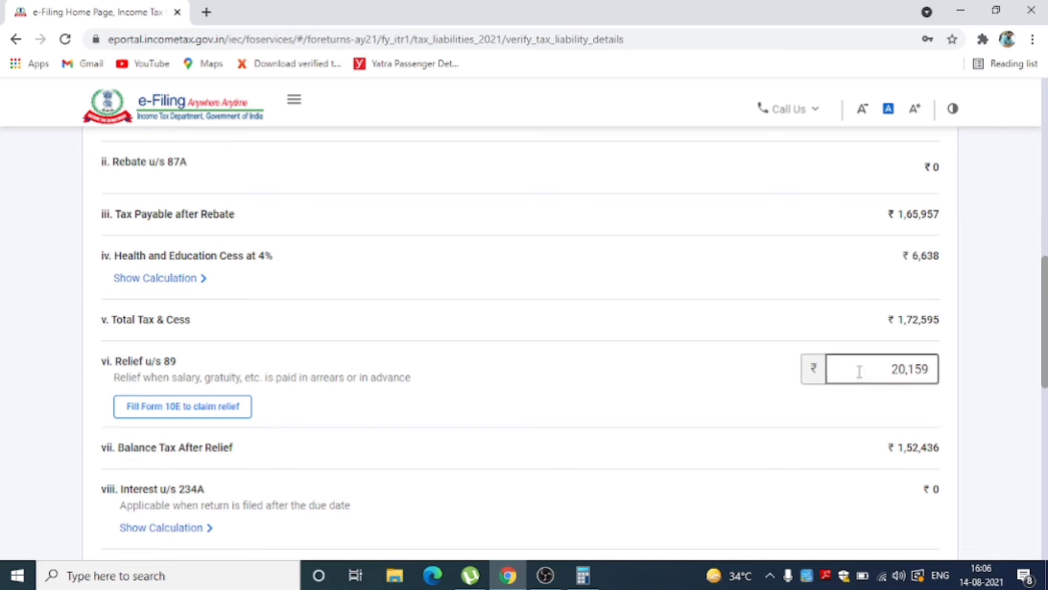
Check the remaining interest and fee items, confirm the Total Tax Liability section, and proceed to the tax summary.
{"action": "scroll", "coordinate": [859, 372], "scroll_direction": "down", "scroll_amount": 3}
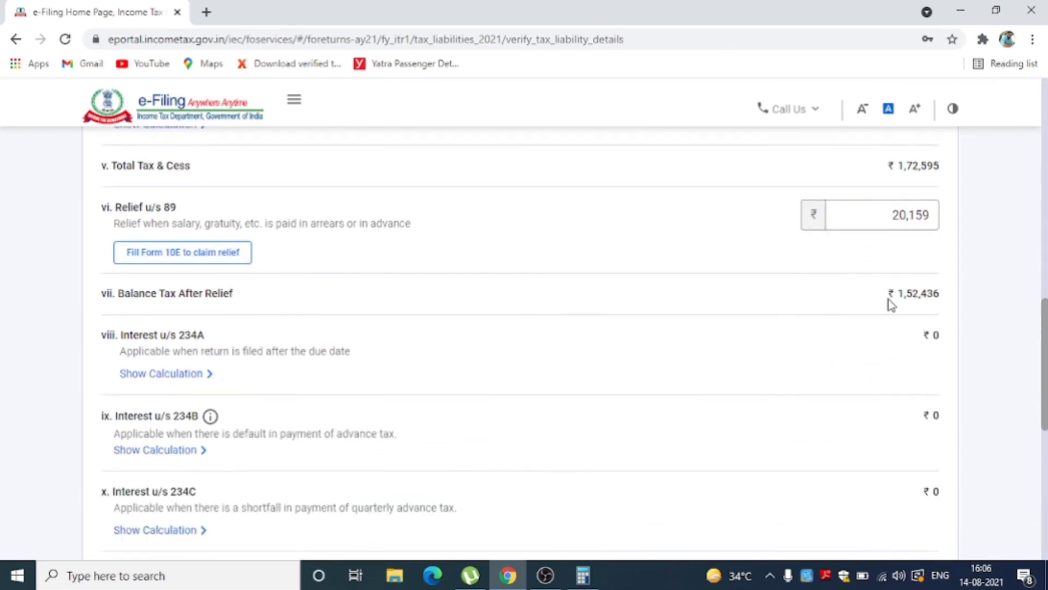
{"action": "scroll", "coordinate": [927, 293], "scroll_direction": "down", "scroll_amount": 7}
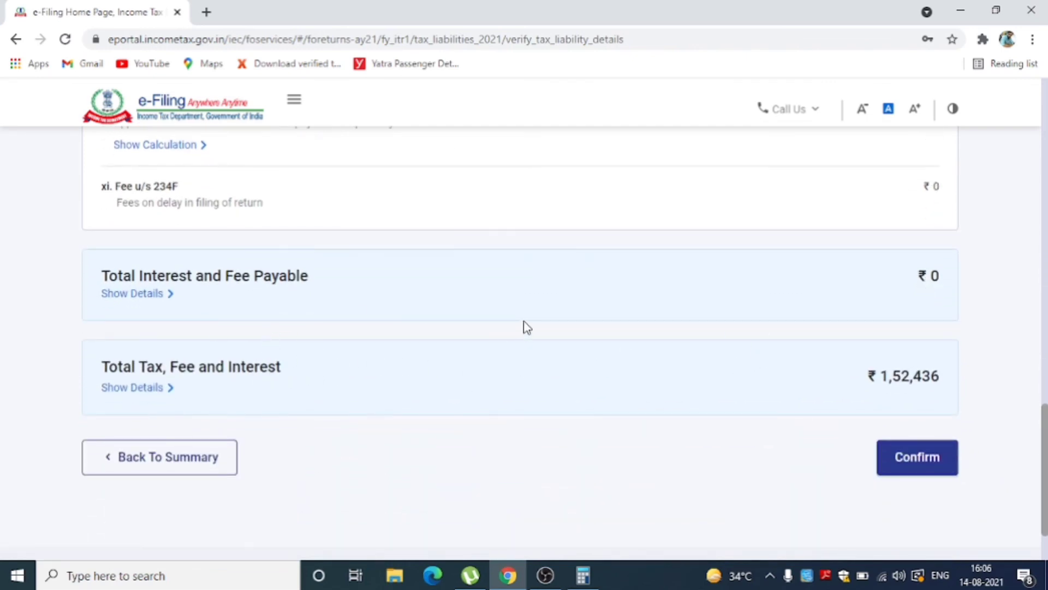
{"action": "left_click", "coordinate": [900, 462]}
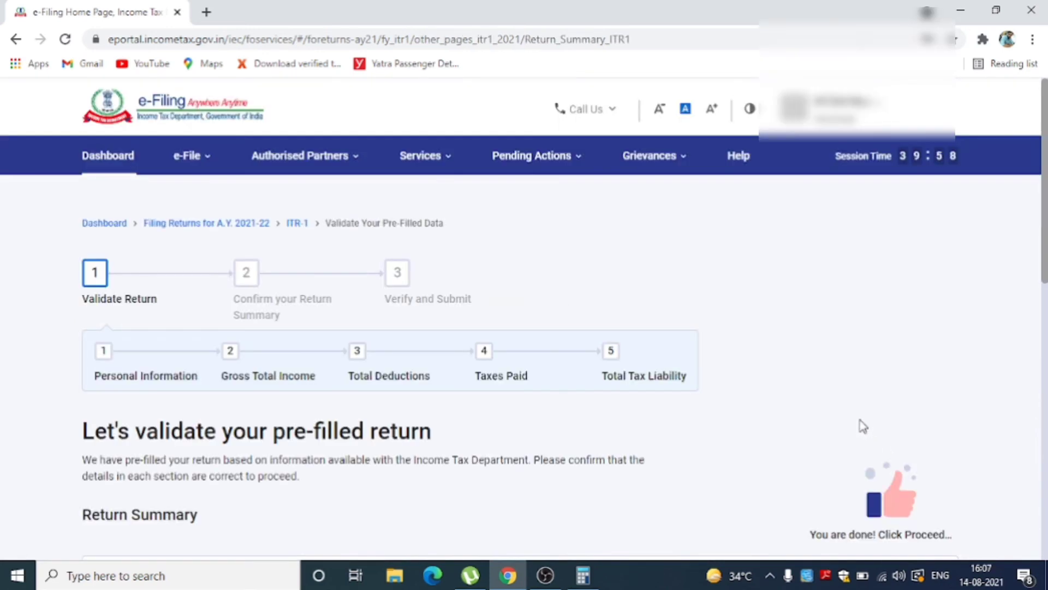
{"action": "scroll", "coordinate": [861, 424], "scroll_direction": "down", "scroll_amount": 10}
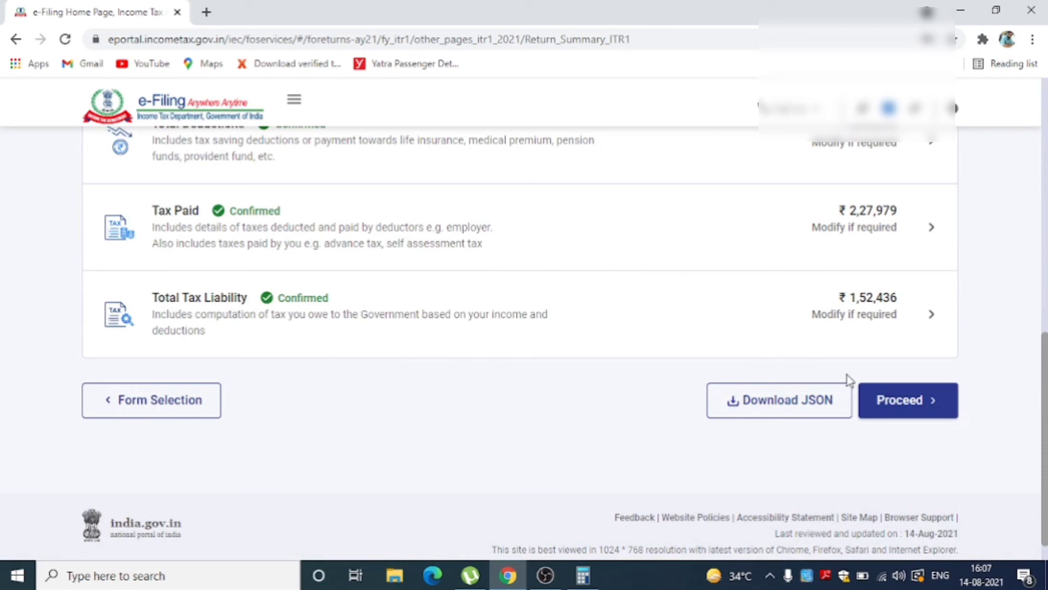
{"action": "left_click", "coordinate": [923, 404]}
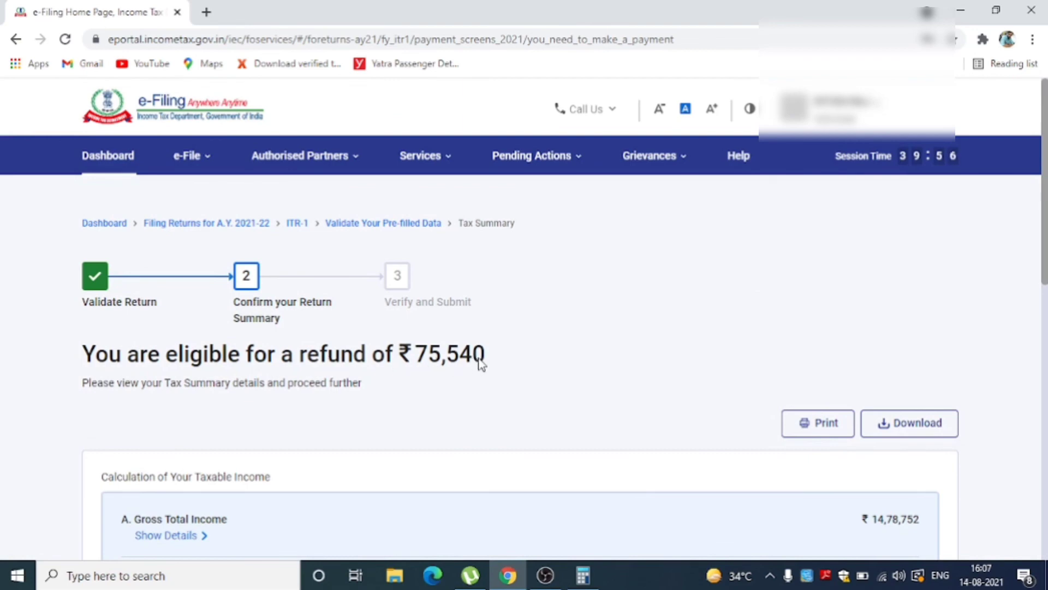
Check the taxable income, tax payable and refund calculations in the tax summary, and continue to the return preview.
{"action": "scroll", "coordinate": [486, 360], "scroll_direction": "down", "scroll_amount": 10}
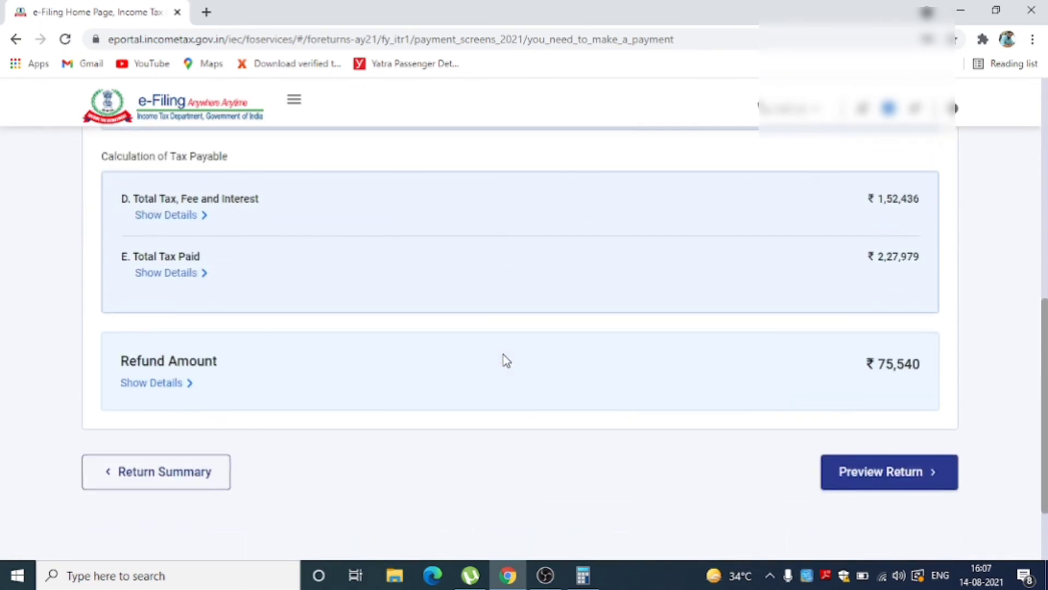
{"action": "scroll", "coordinate": [503, 355], "scroll_direction": "up", "scroll_amount": 10}
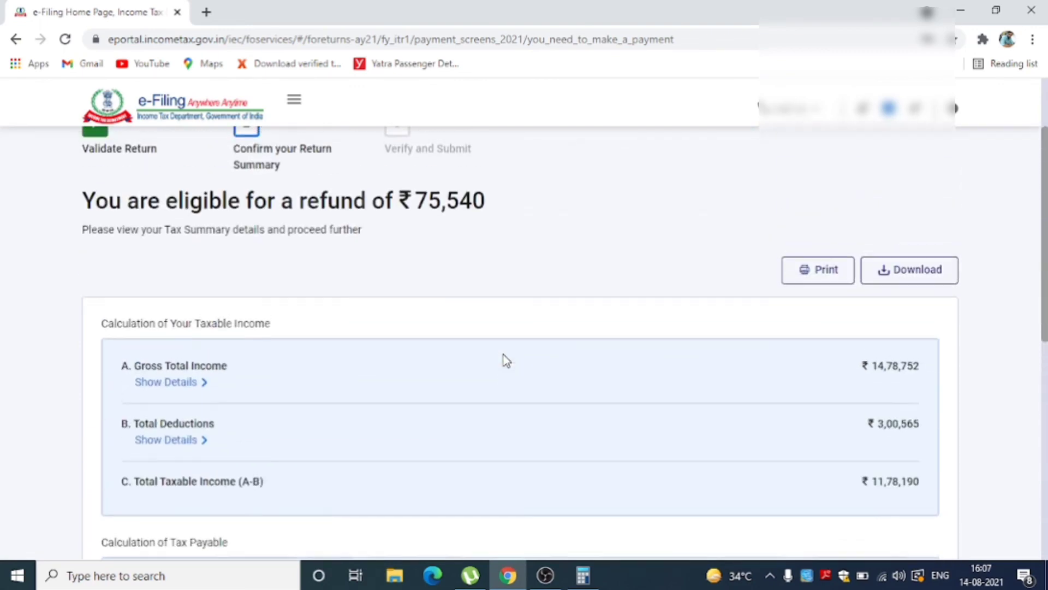
{"action": "scroll", "coordinate": [507, 360], "scroll_direction": "down", "scroll_amount": 10}
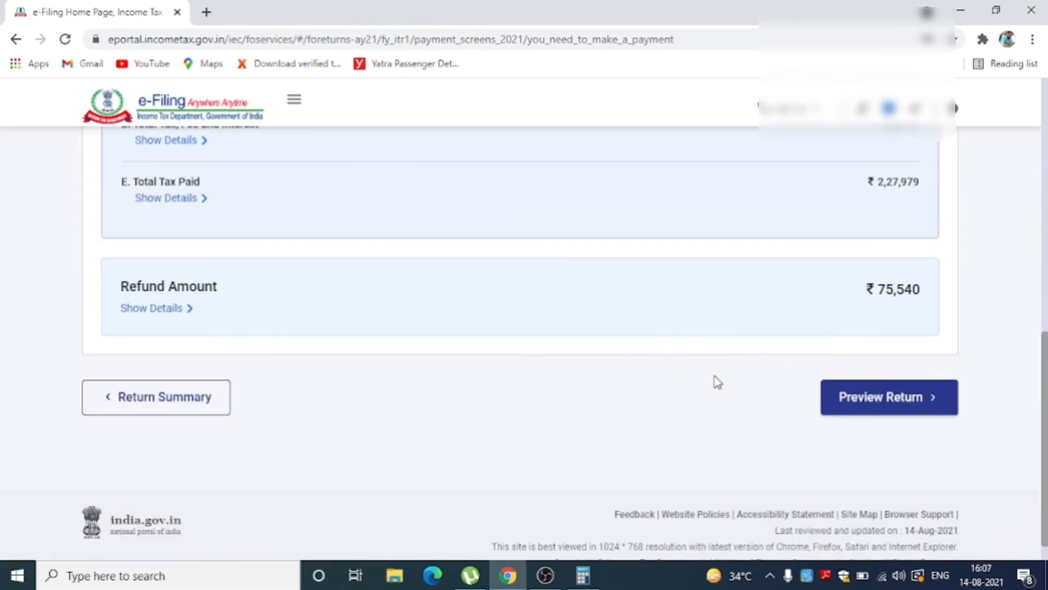
{"action": "left_click", "coordinate": [906, 398]}
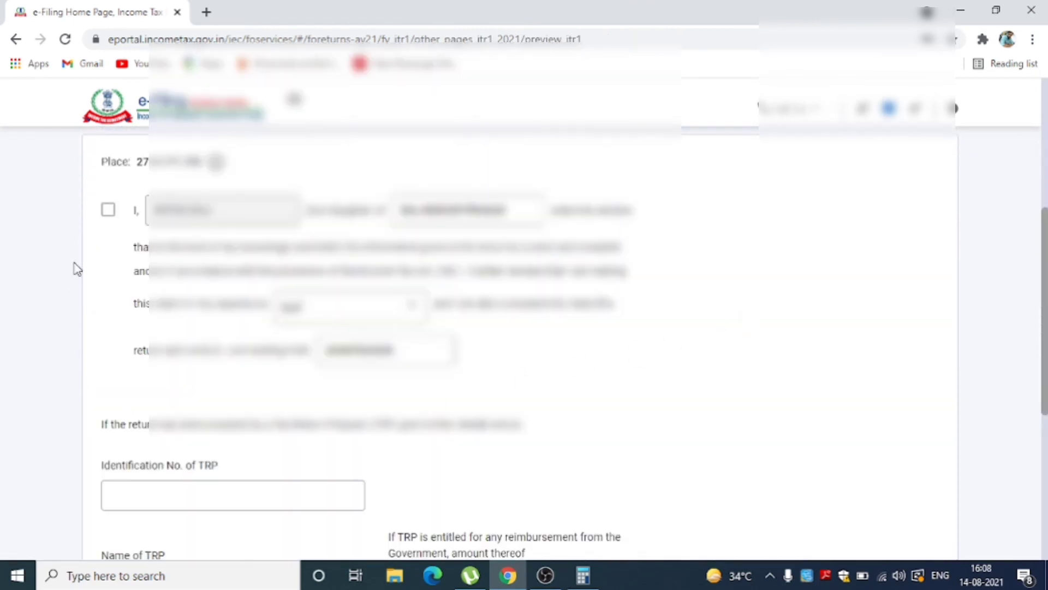
Accept the taxpayer's declaration for the return and check the details filled in around it.
{"action": "left_click", "coordinate": [108, 213]}
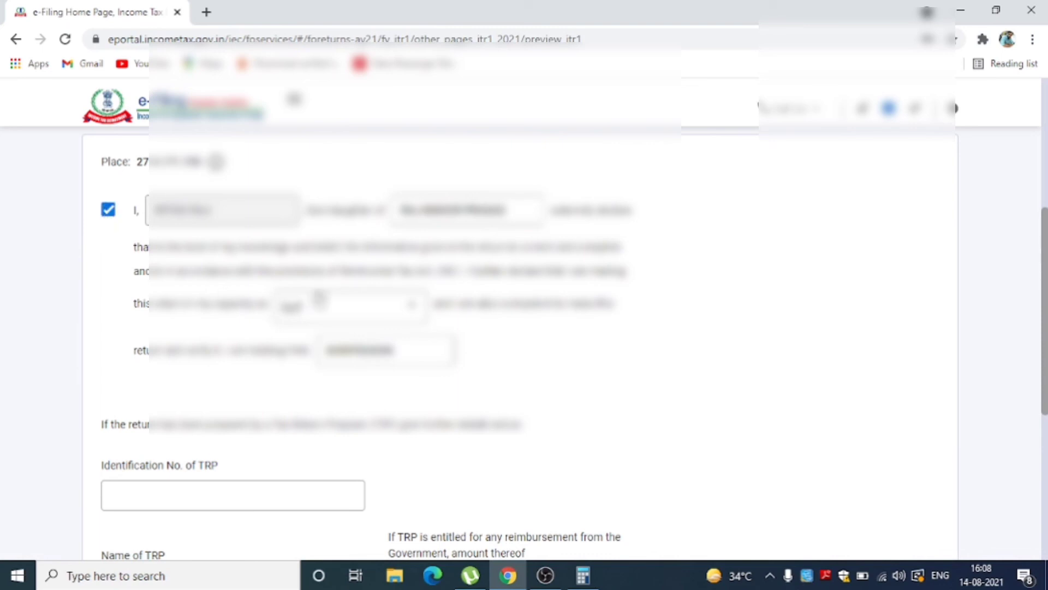
{"action": "scroll", "coordinate": [431, 333], "scroll_direction": "down", "scroll_amount": 2}
{"action": "scroll", "coordinate": [430, 331], "scroll_direction": "up", "scroll_amount": 1}
{"action": "scroll", "coordinate": [431, 332], "scroll_direction": "up", "scroll_amount": 1}
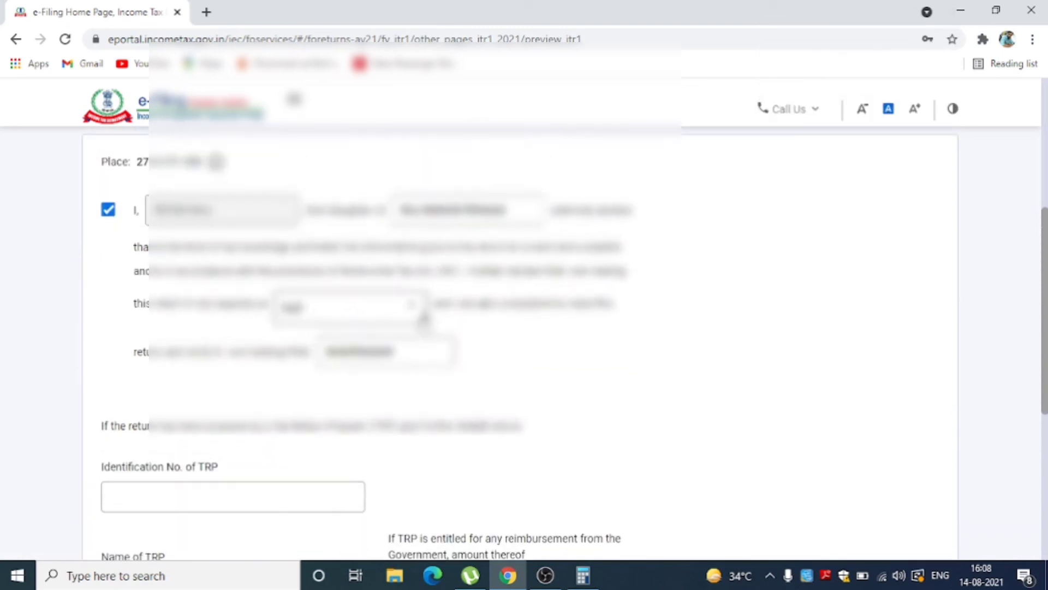